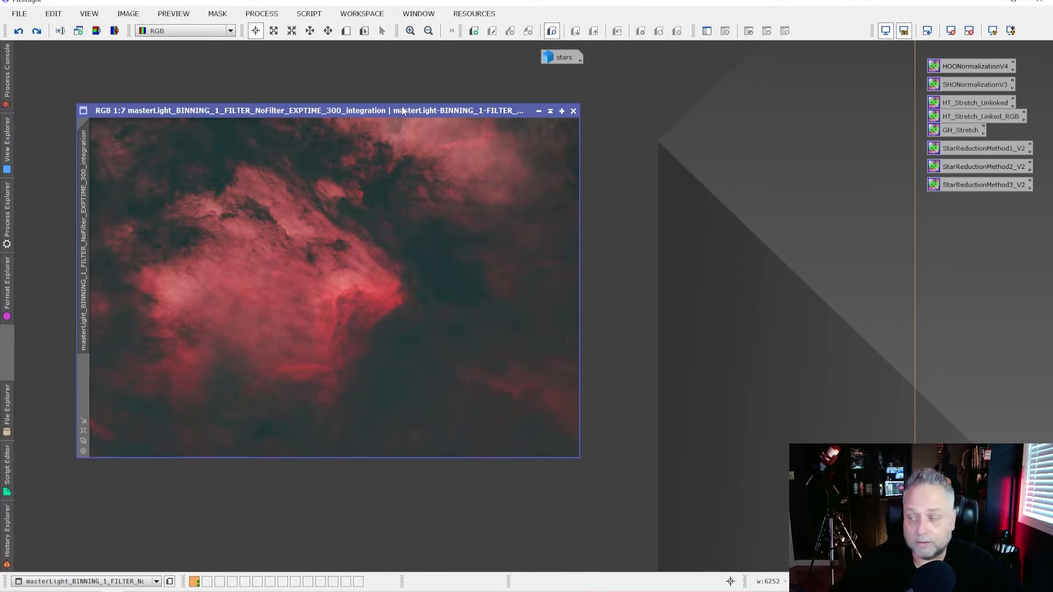
drag(347, 111, 343, 111)
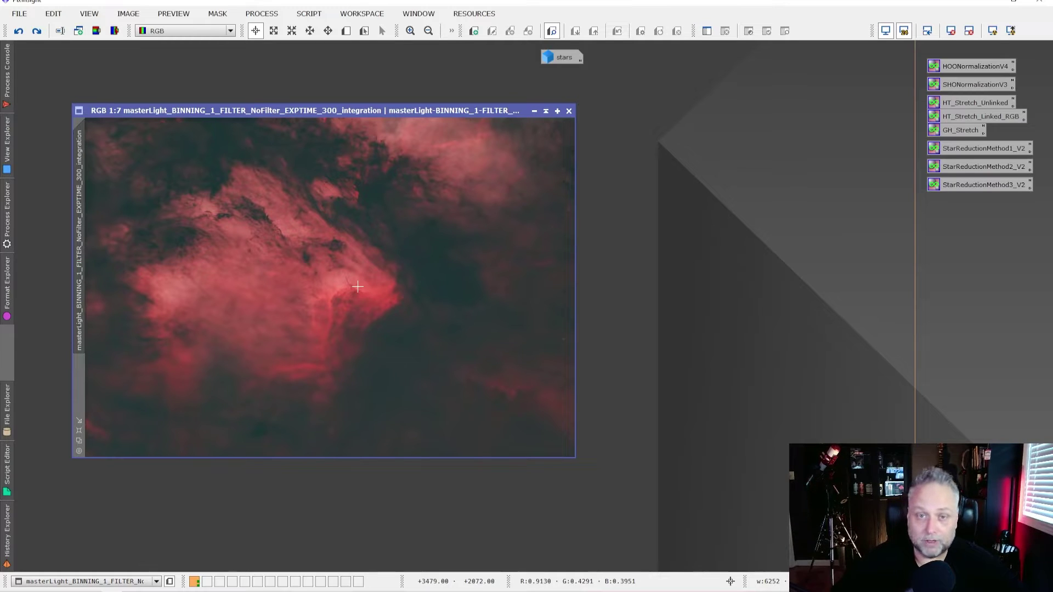
click(13, 541)
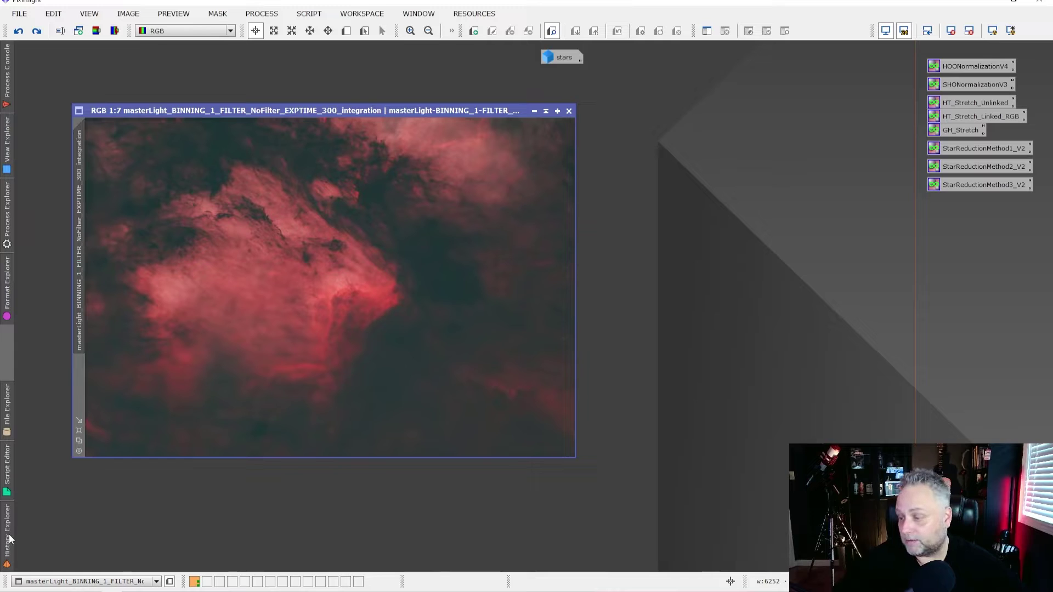
mouse_move(10, 539)
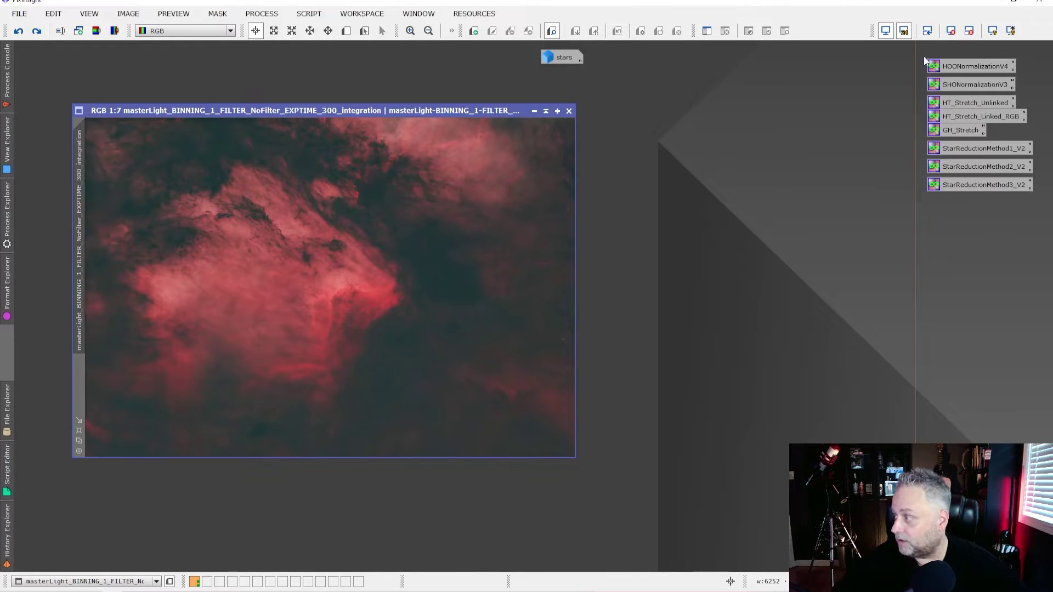
Step: Bring the HOONormalizationV4 and SHONormalizationV3 process icons nearer the image and apply HOONormalizationV4 to the starless nebula image
drag(892, 50, 1027, 87)
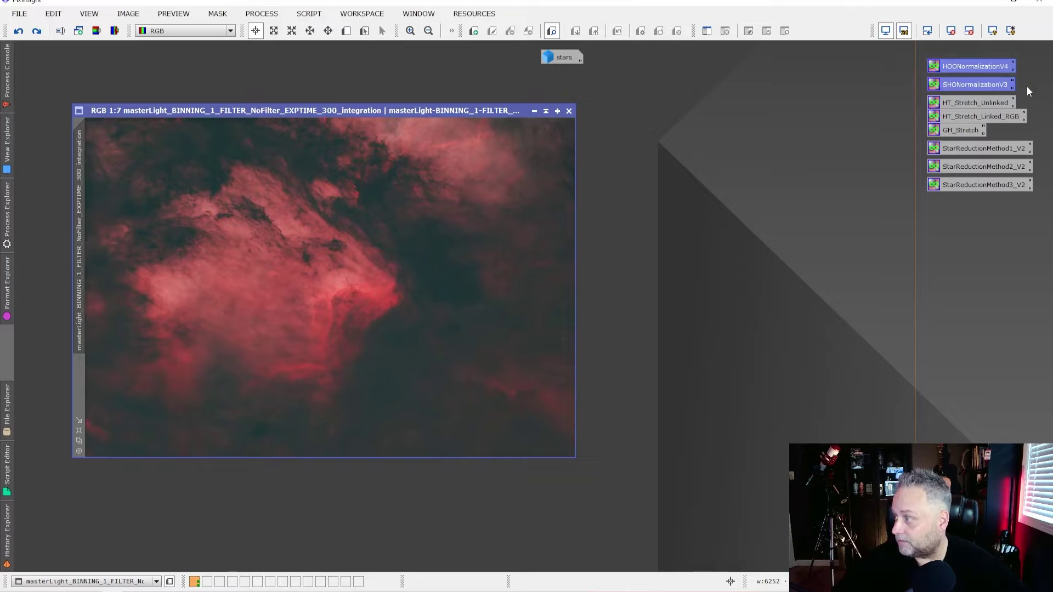
drag(960, 84, 792, 278)
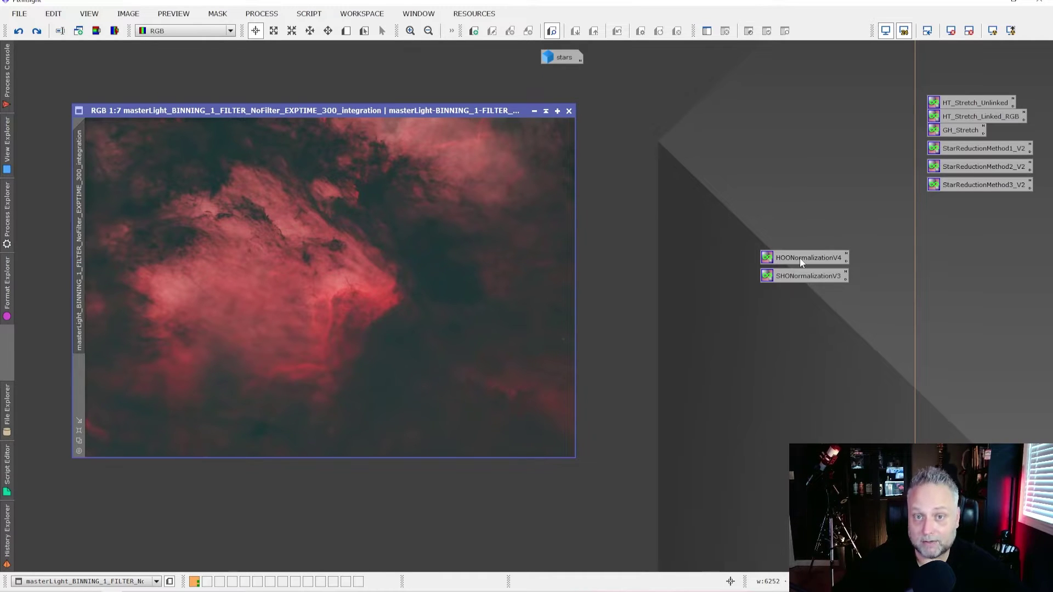
drag(800, 258, 406, 271)
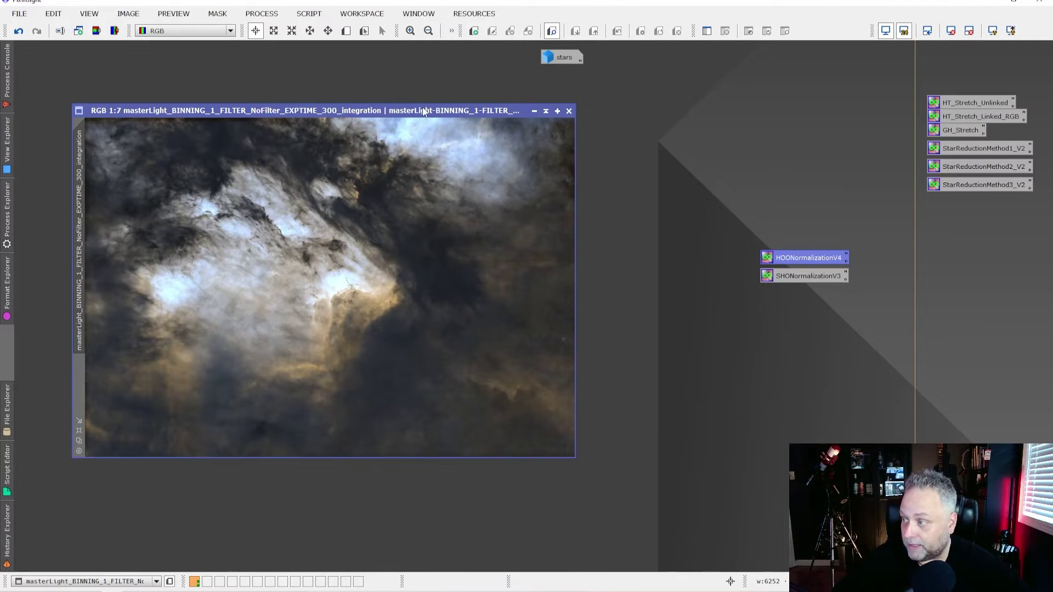
drag(423, 109, 419, 96)
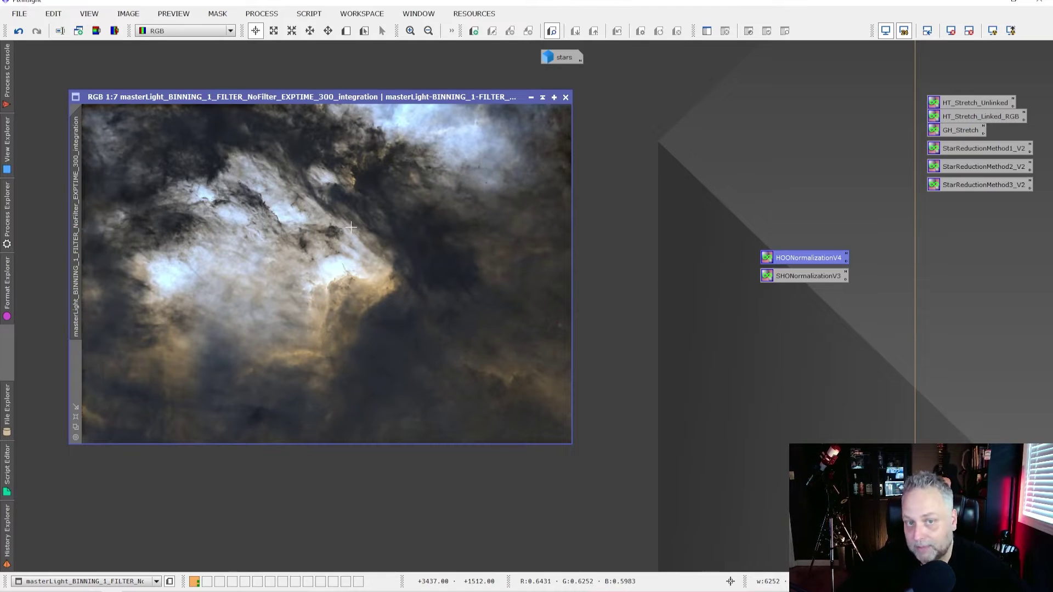
click(698, 336)
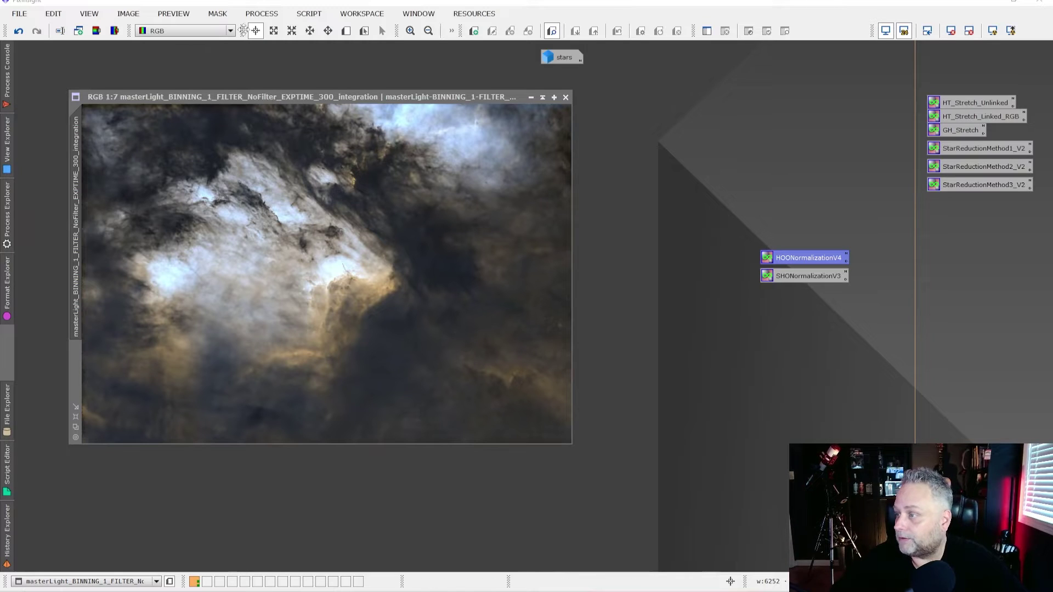
Step: Open CurvesTransformation beside the image, reset it, choose the saturation channel and start the real-time preview
click(261, 13)
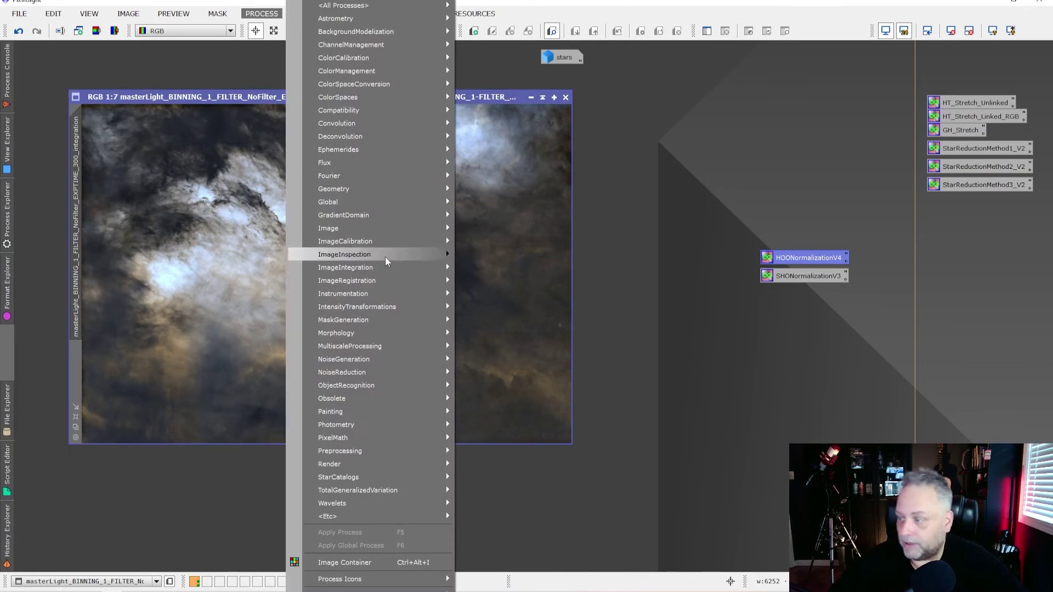
mouse_move(365, 303)
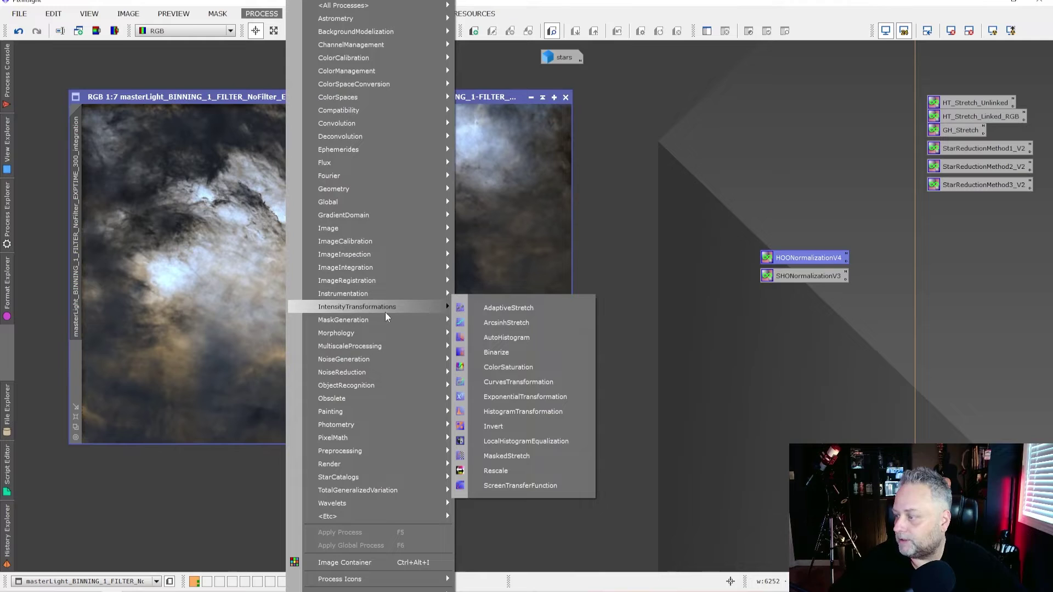
click(524, 379)
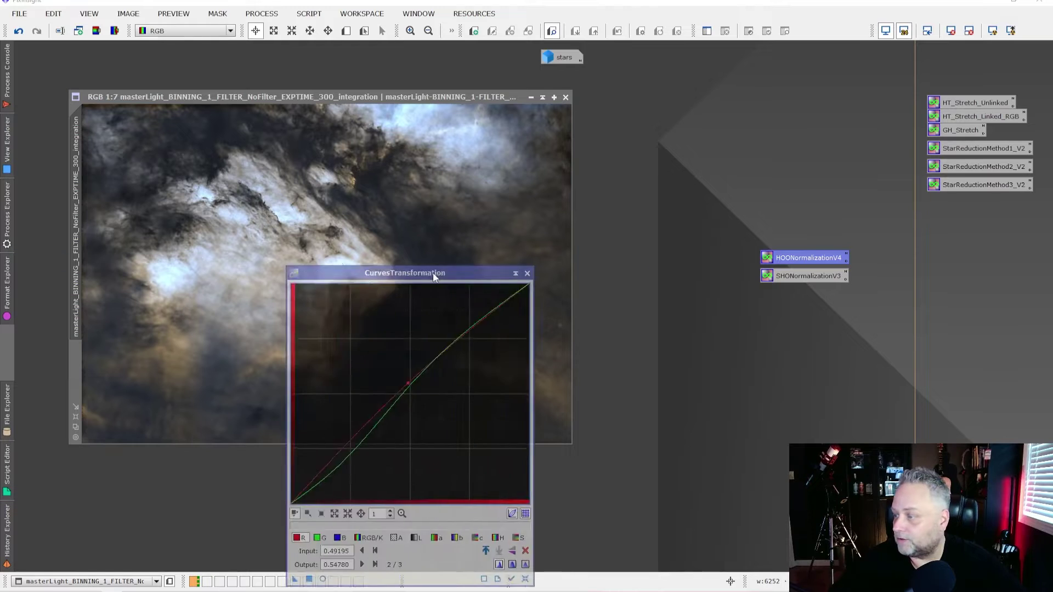
drag(423, 271, 815, 156)
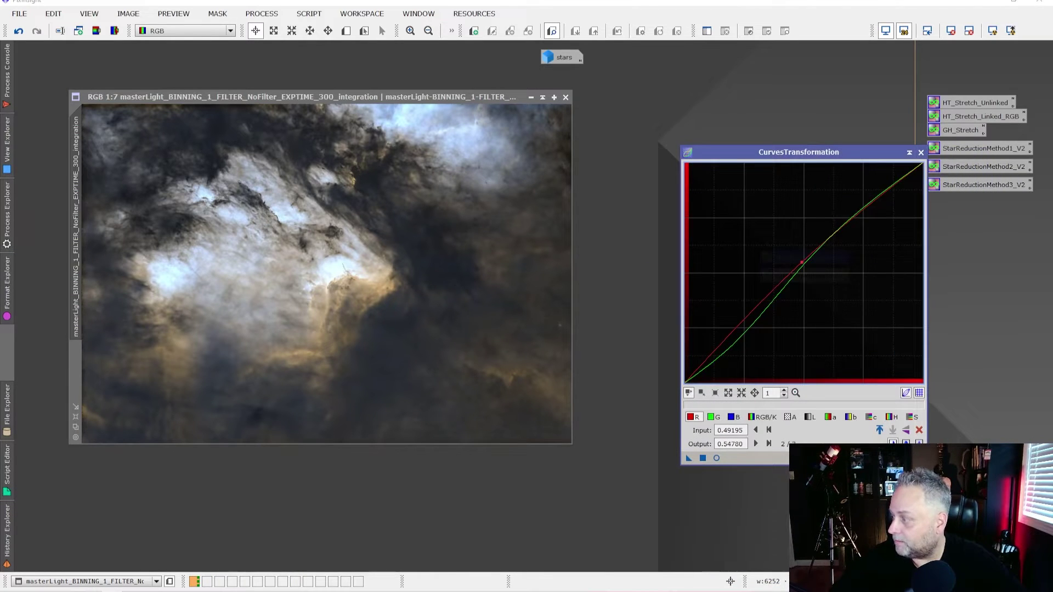
click(919, 457)
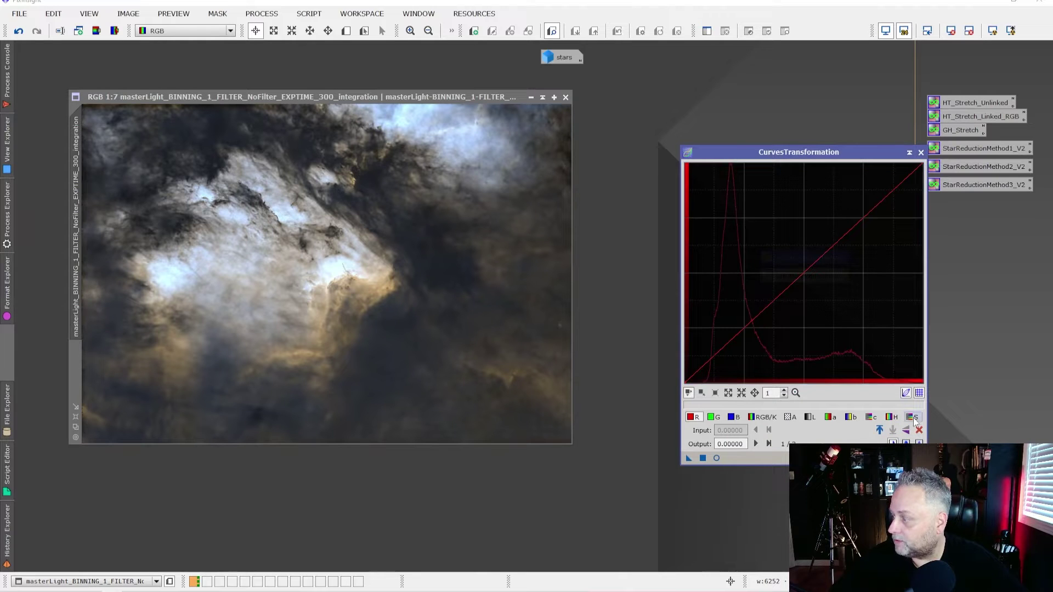
click(913, 418)
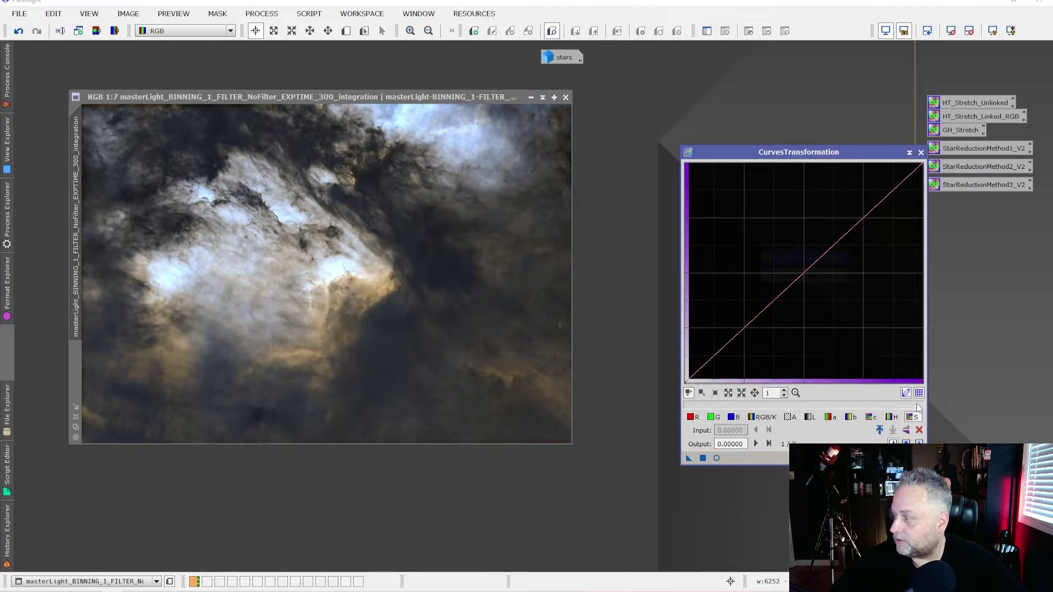
click(716, 458)
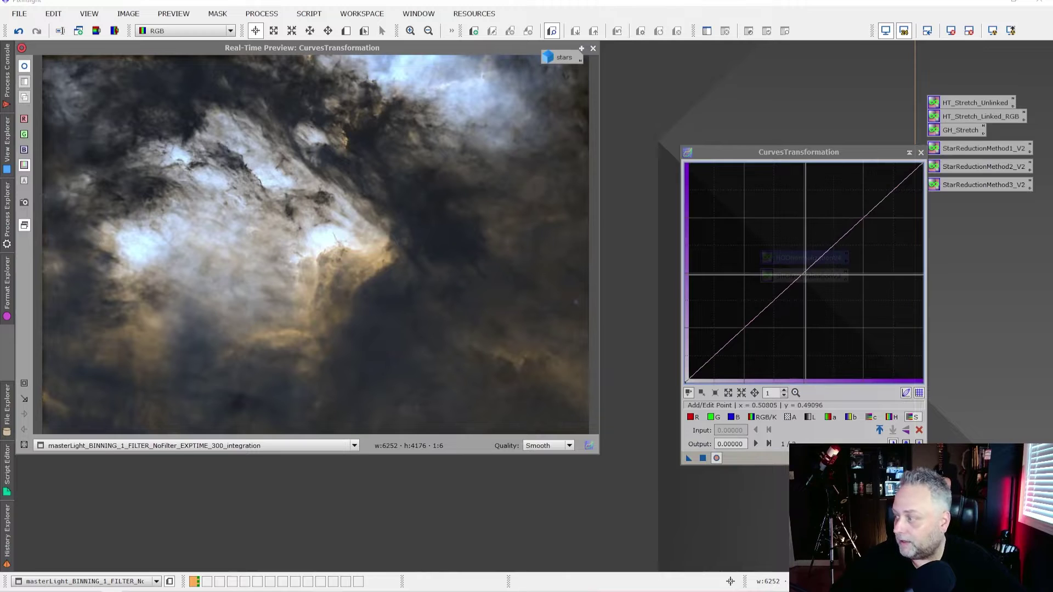
Step: Apply a saturation boost with a curve point at about 0.384 in, 0.656 out, and a gentler one at about 0.430 in, 0.561 out
drag(809, 272, 776, 238)
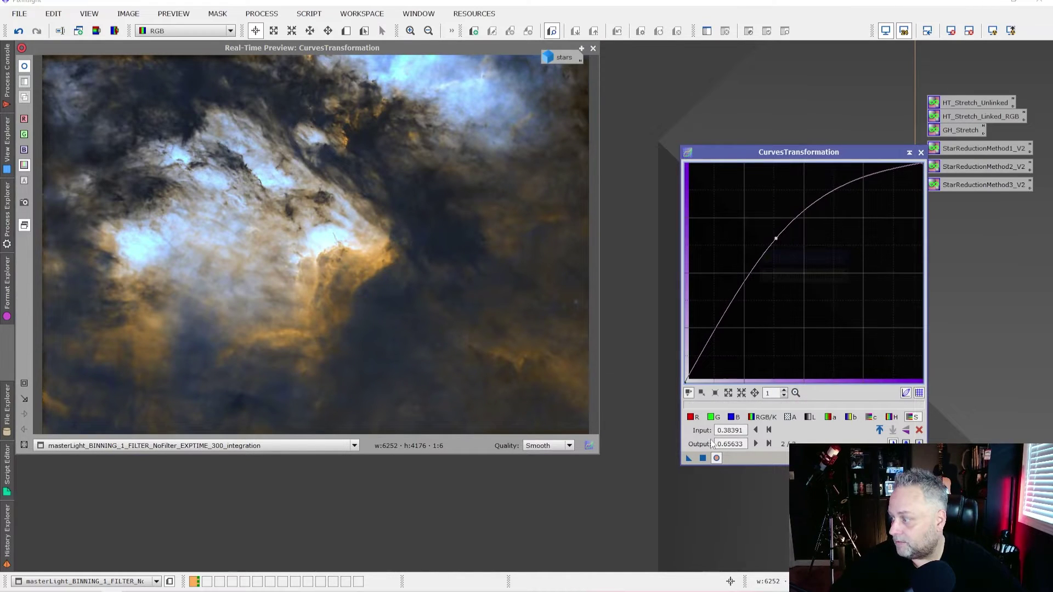
click(703, 458)
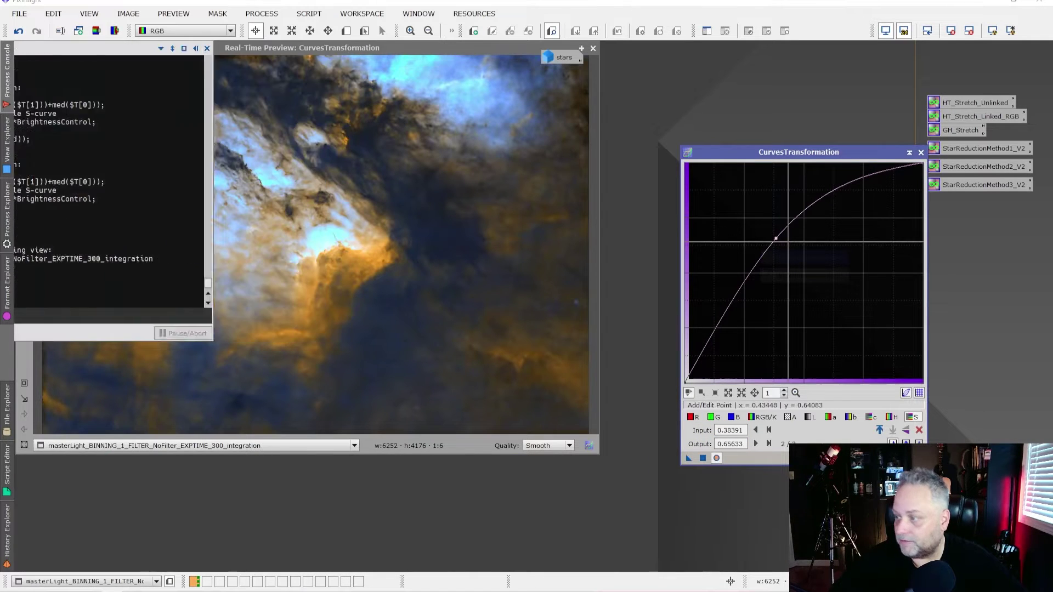
drag(776, 238, 787, 258)
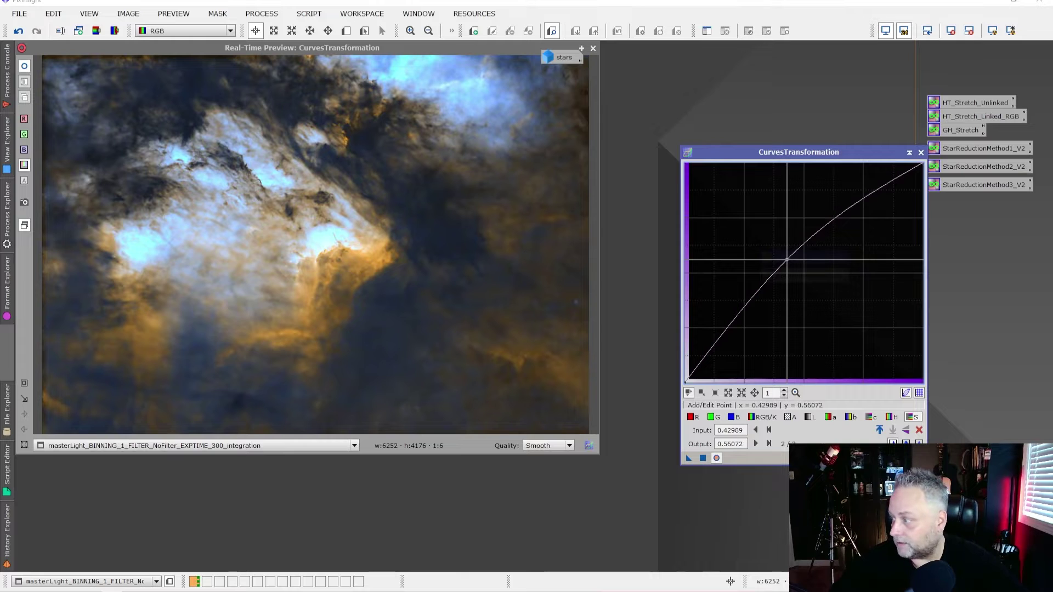
click(702, 458)
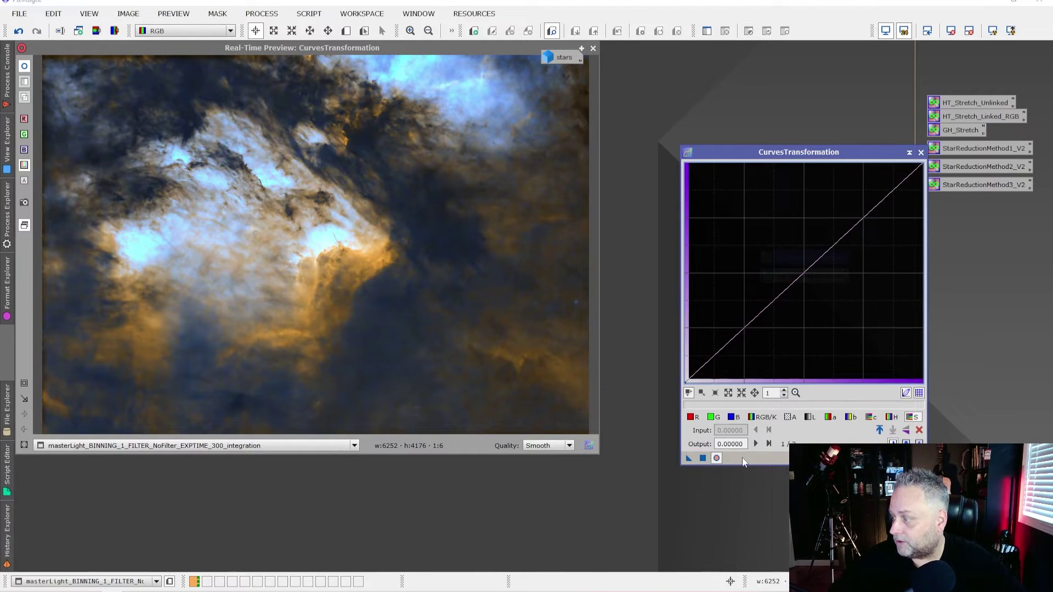
Step: Try a green-channel curve in the preview with points at about 0.232 in, 0.207 out and 0.545 in, 0.514 out
click(720, 417)
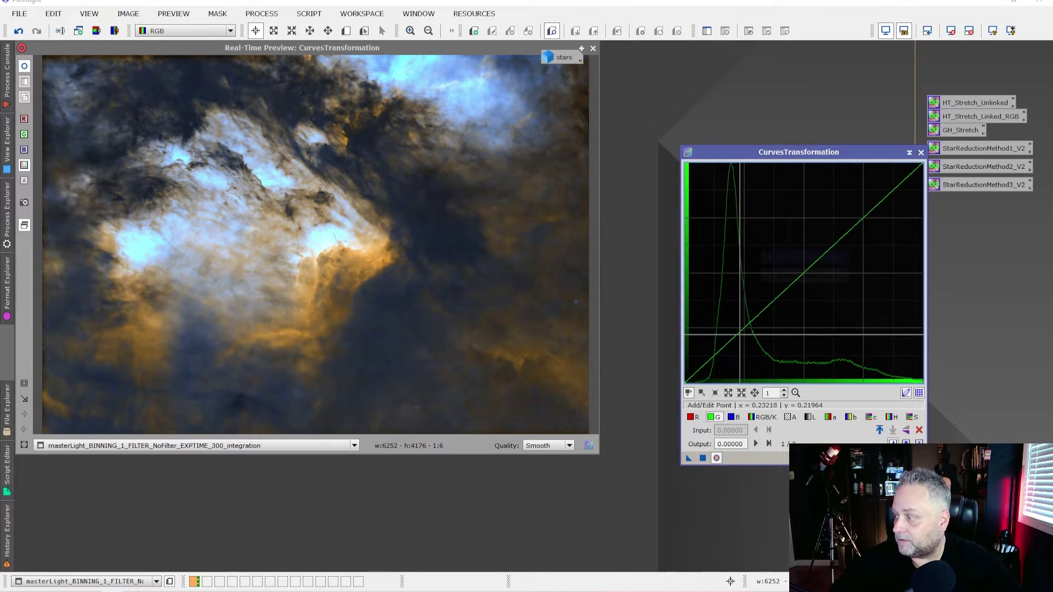
click(739, 334)
drag(738, 334, 739, 336)
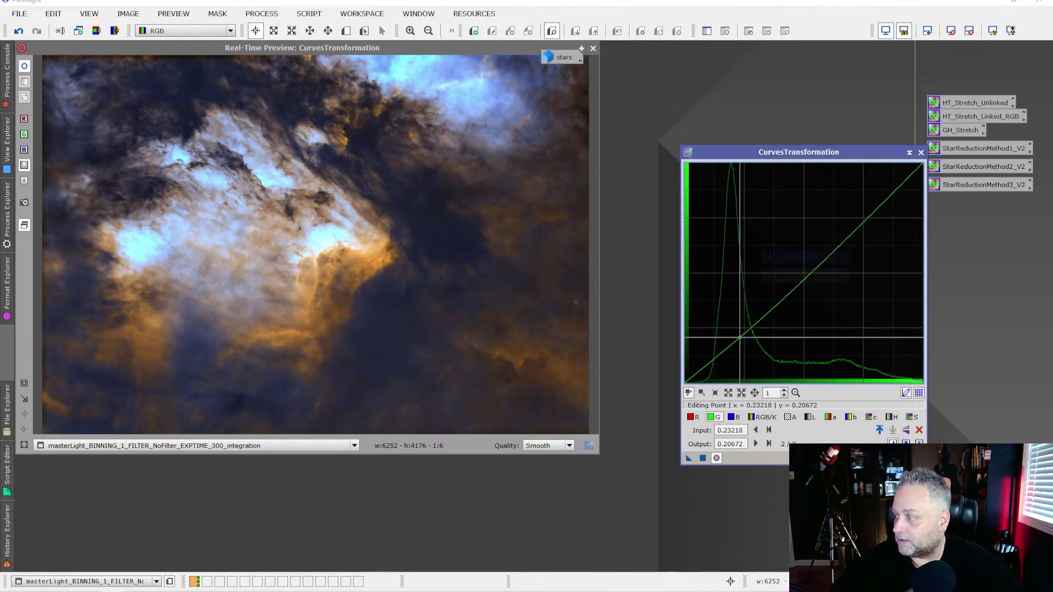
click(828, 234)
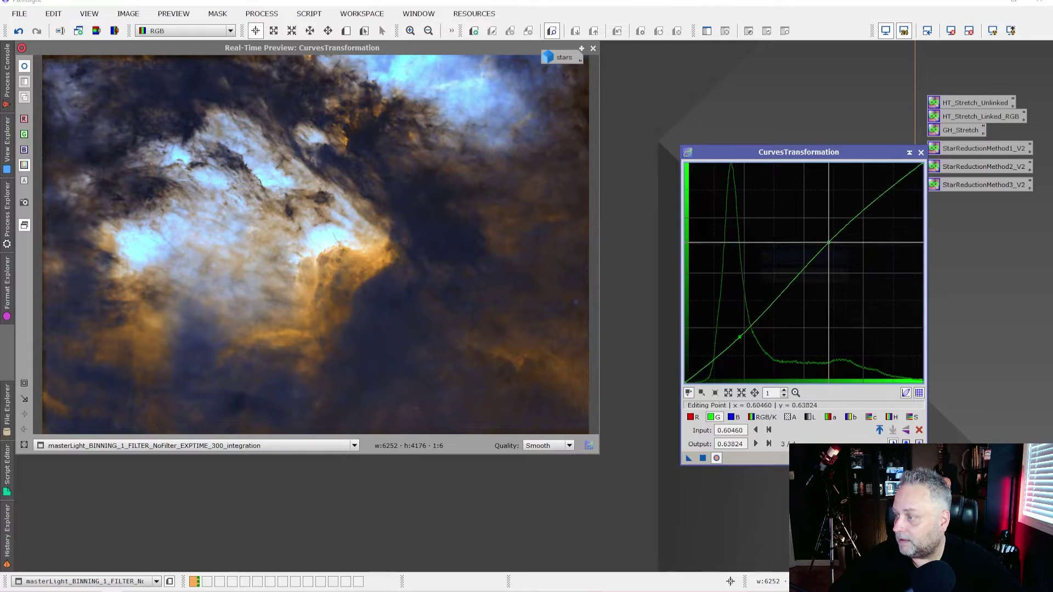
drag(828, 234, 822, 239)
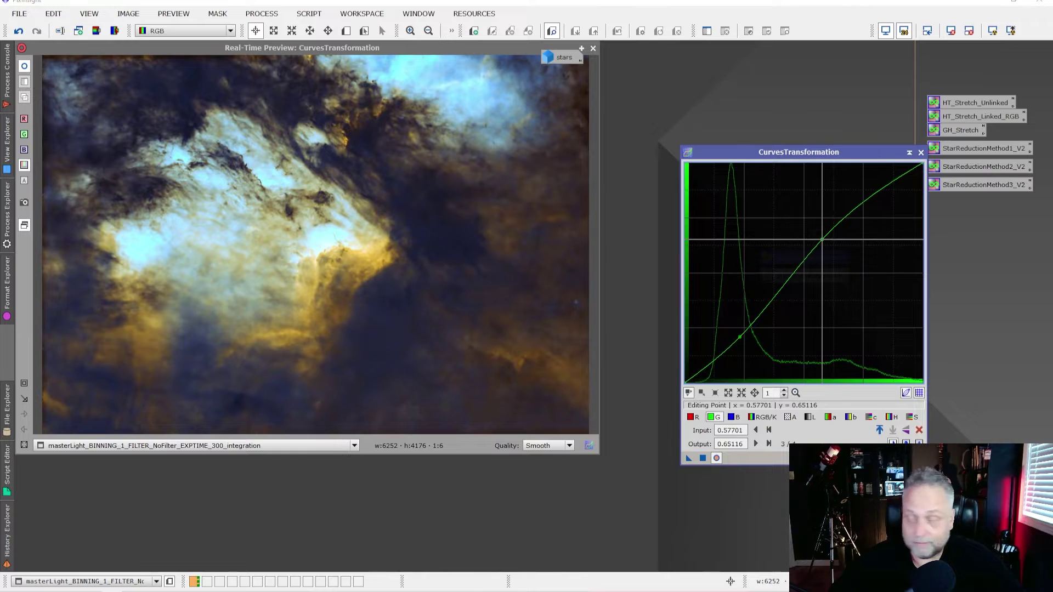
drag(822, 239, 835, 243)
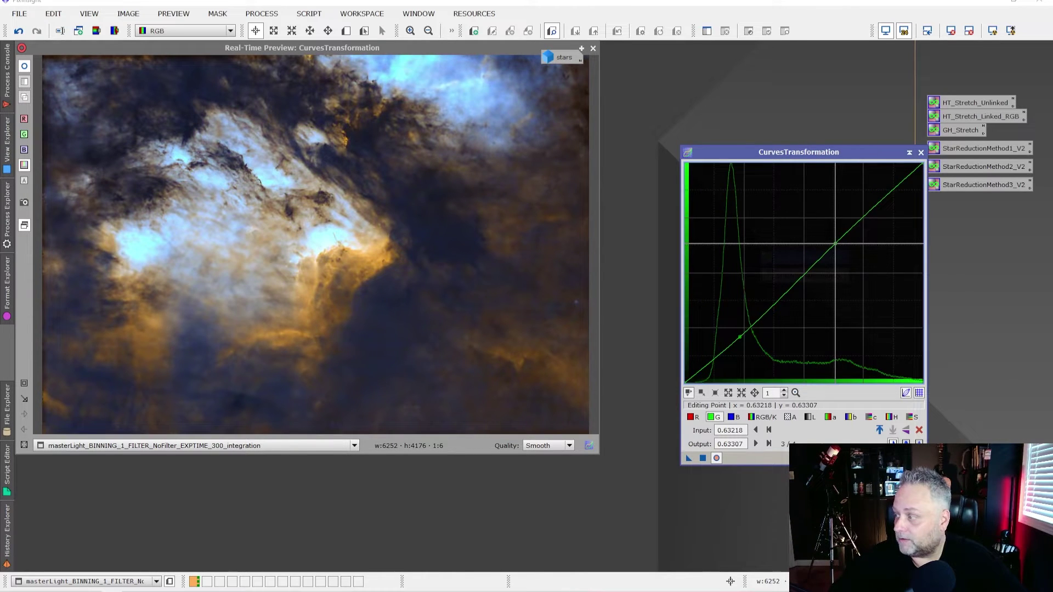
drag(835, 243, 808, 276)
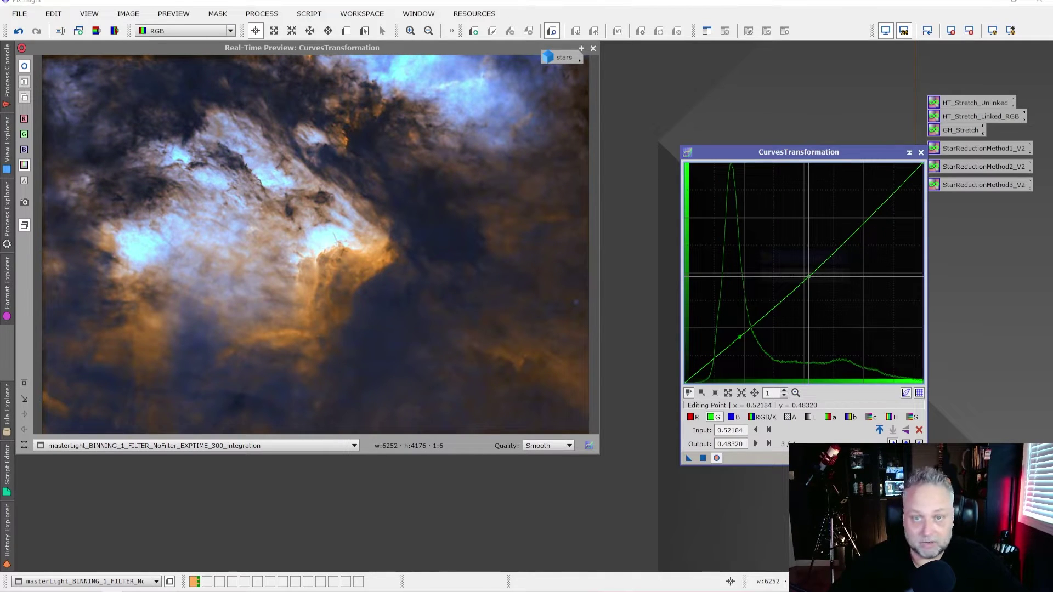
drag(808, 276, 816, 275)
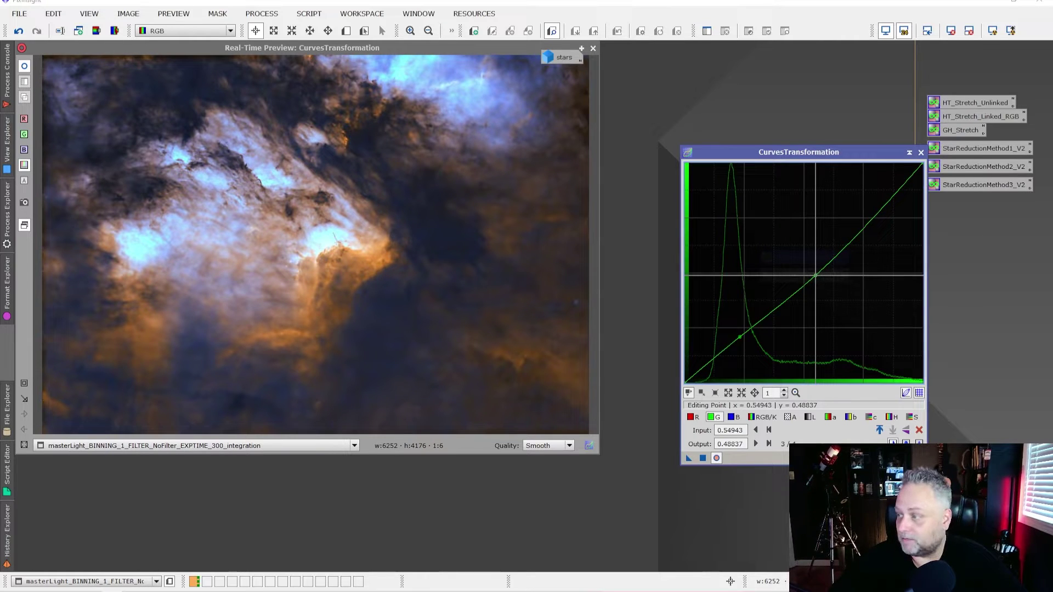
drag(815, 275, 813, 270)
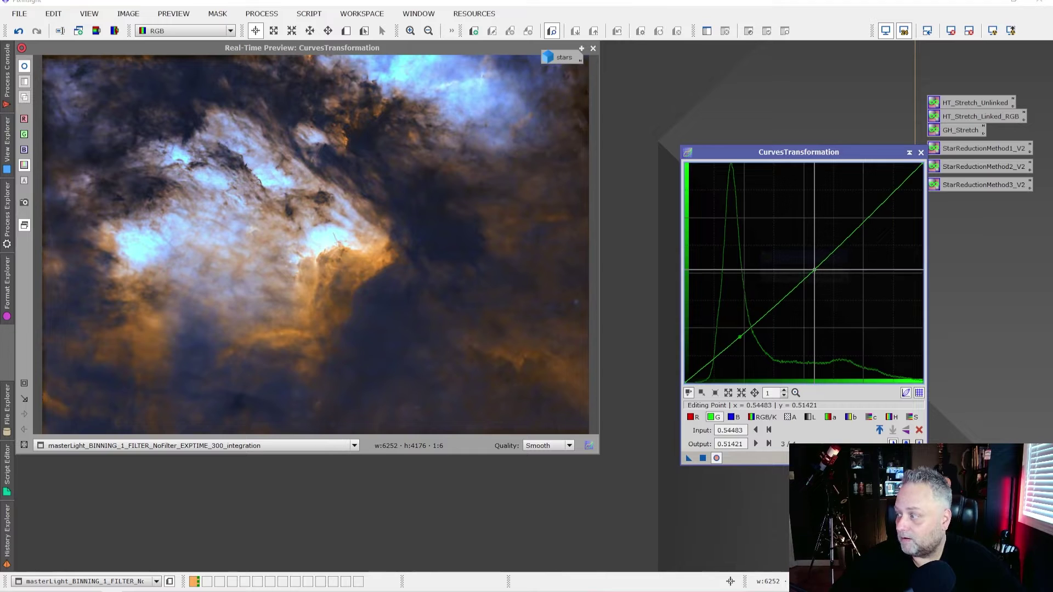
Step: Try raising the red curve to about 0.453 in, 0.535 out, and close the preview and CurvesTransformation without applying
click(694, 417)
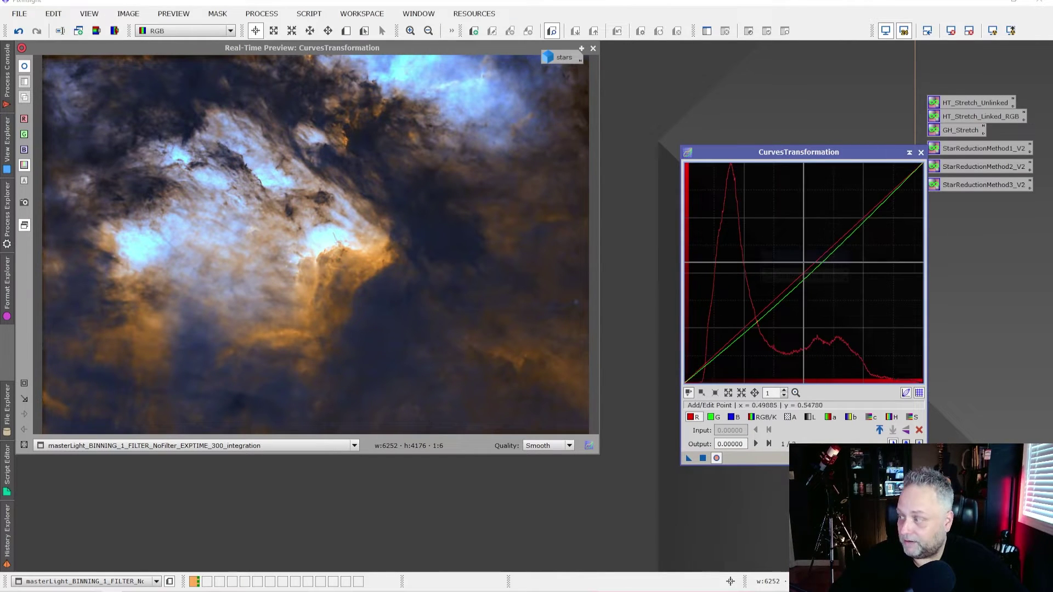
click(800, 271)
drag(800, 271, 793, 265)
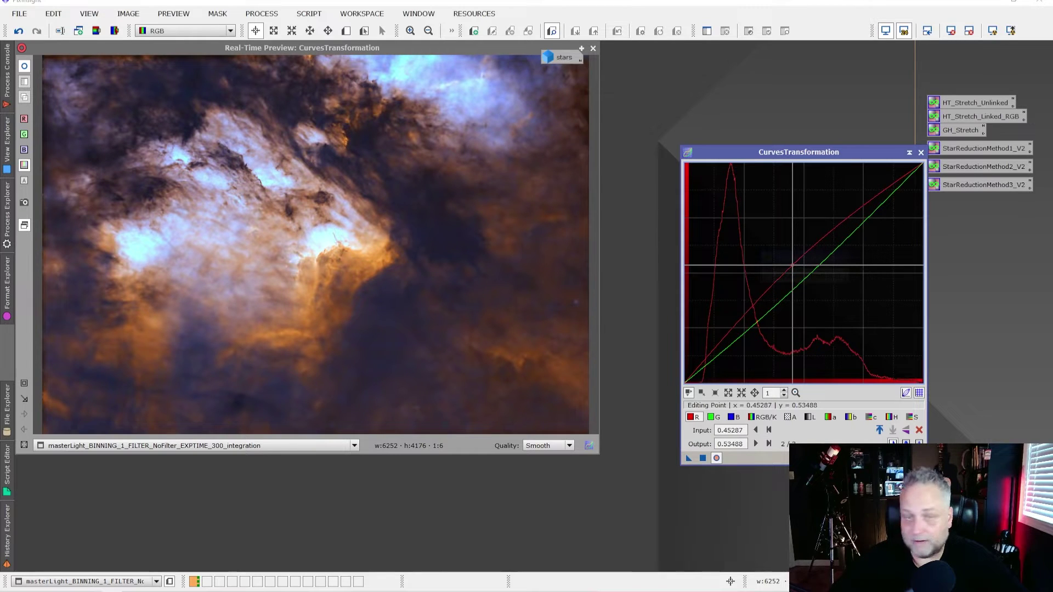
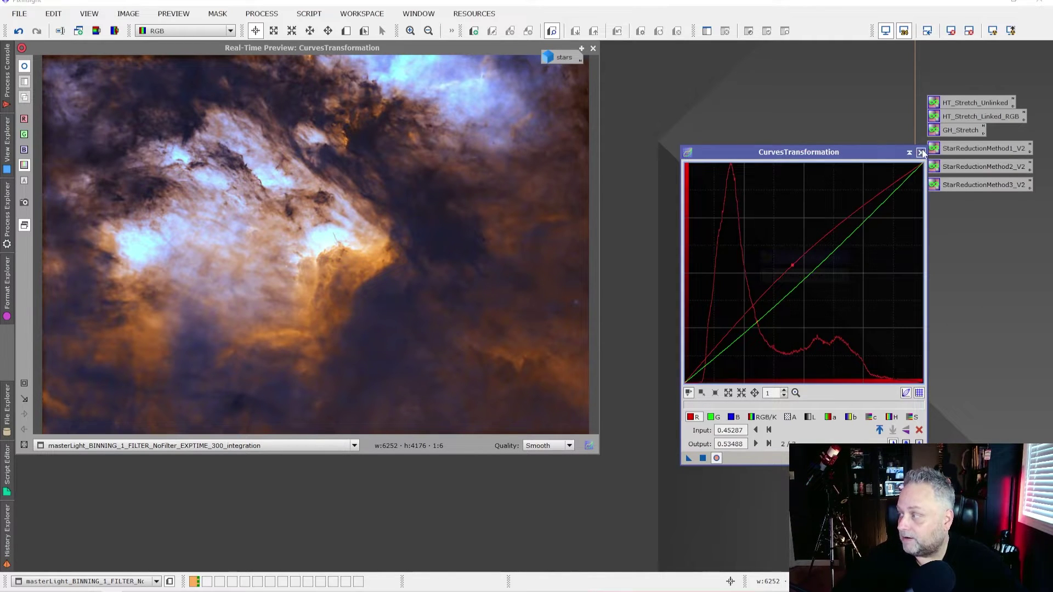
click(593, 49)
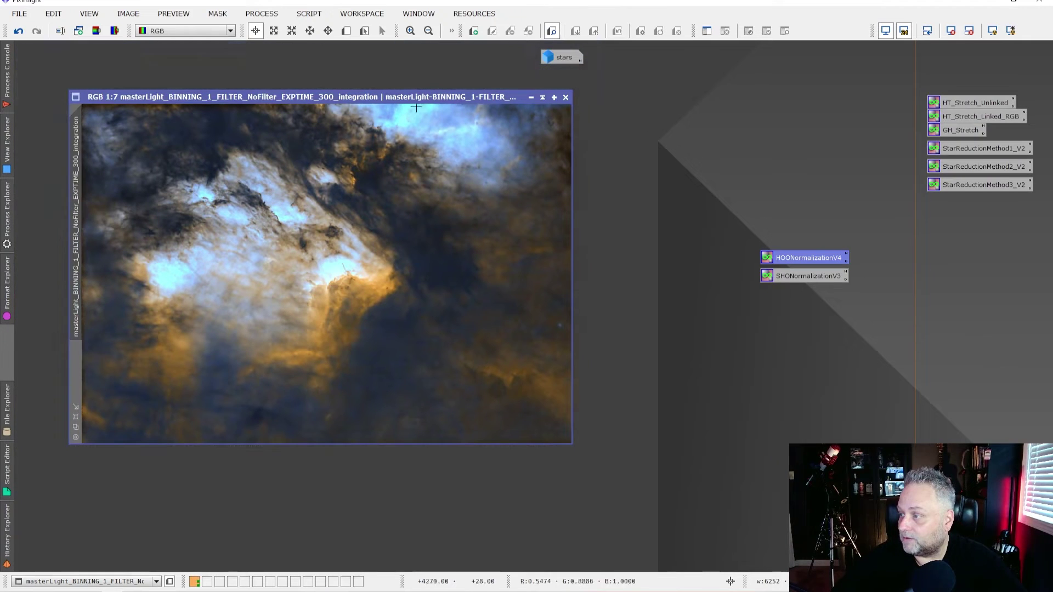
Step: Reposition the nebula image window and the HOONormalizationV4 process icon on the workspace
drag(344, 103, 418, 123)
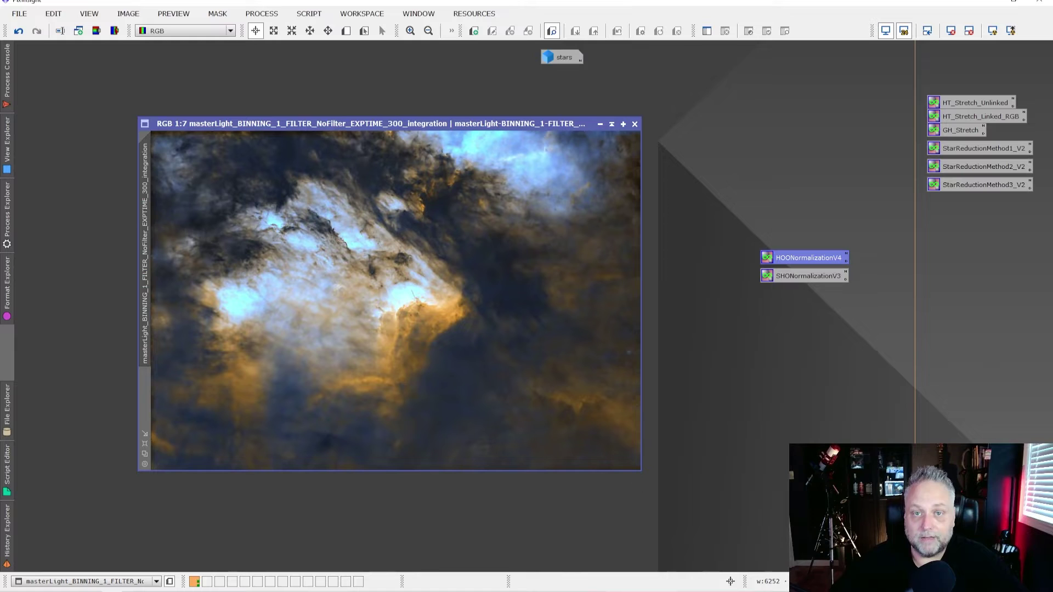
drag(796, 256, 740, 225)
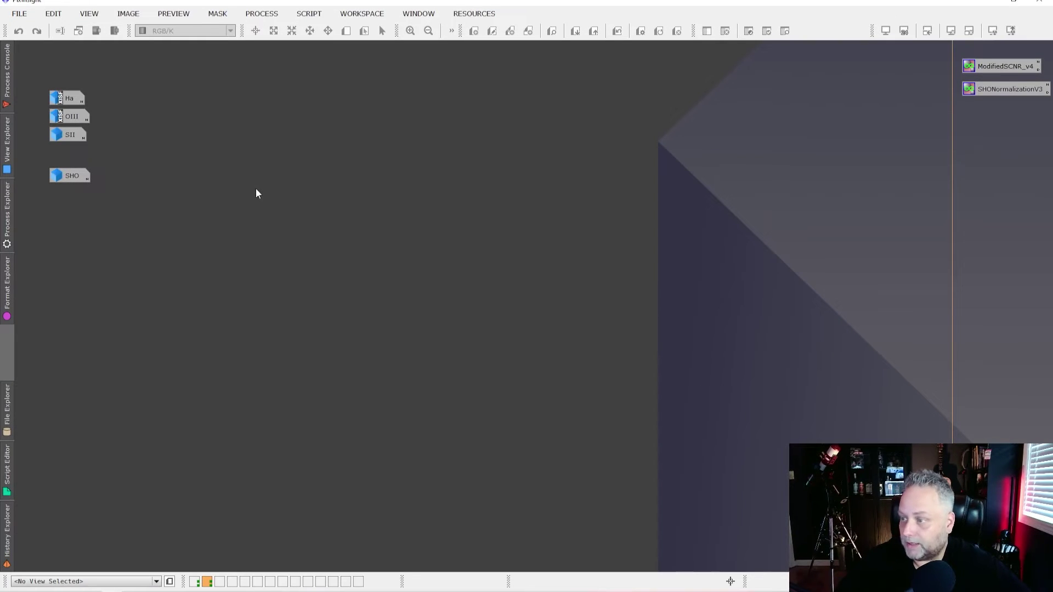
Step: Move the ModifiedSCNR_v4 and SHONormalizationV3 process icons farther into the SHO workspace, leaving a gap between them with SHONormalizationV3 below
drag(930, 50, 1027, 121)
drag(1001, 66, 844, 152)
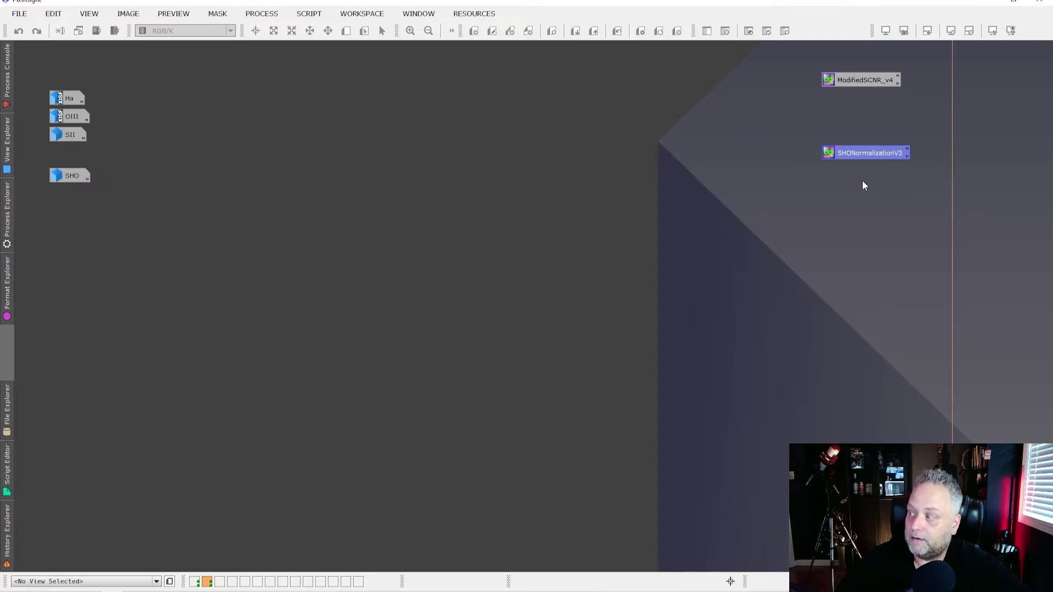
mouse_move(858, 152)
mouse_down()
mouse_move(858, 108)
mouse_move(856, 134)
mouse_up()
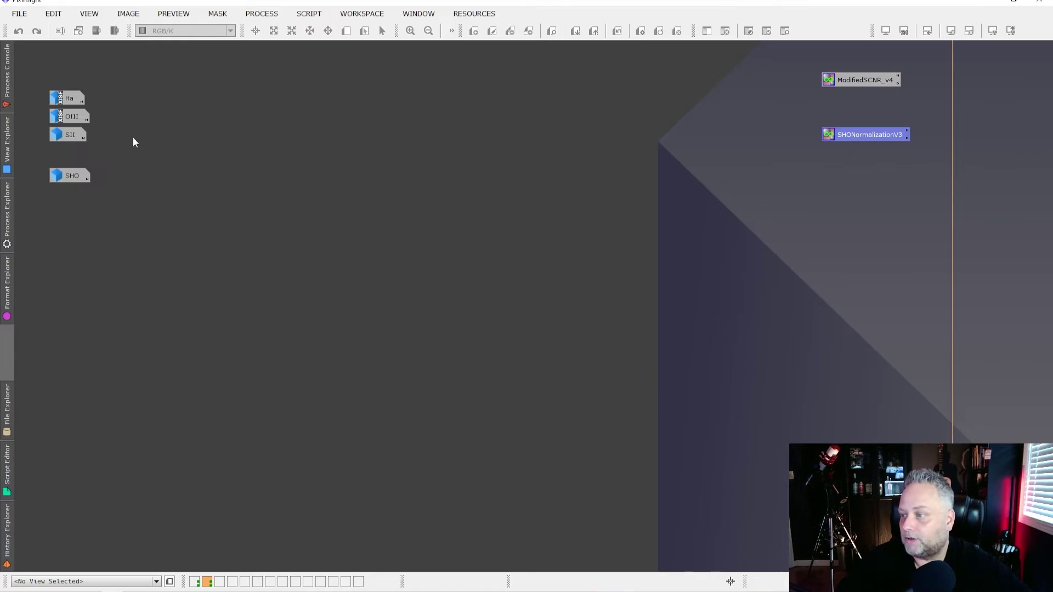
Step: Open the Ha, OIII and SII images from their icons to compare the monochrome channels, and minimize all three again
double_click(70, 96)
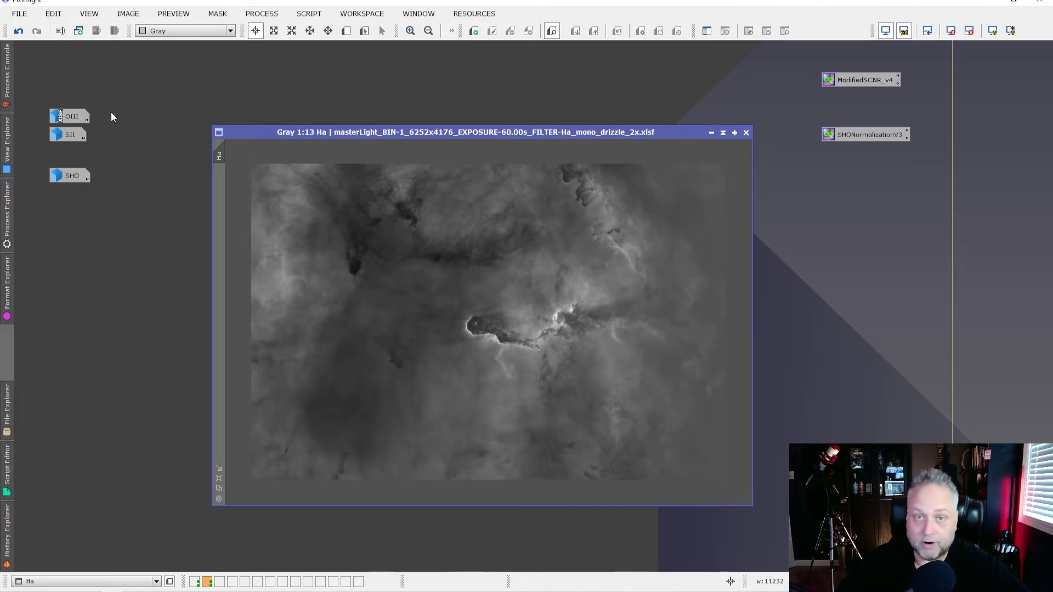
double_click(69, 116)
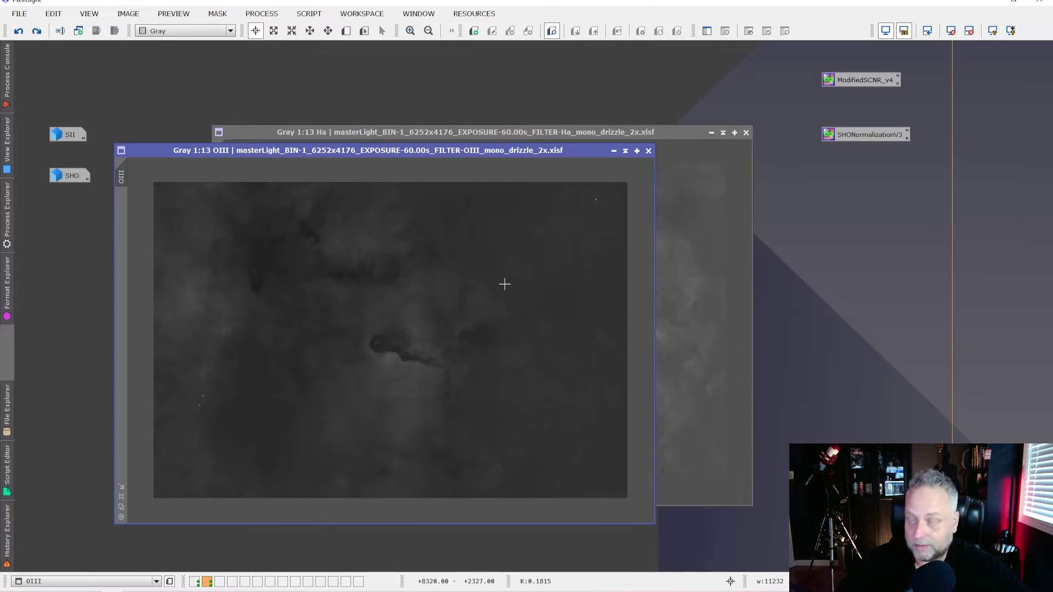
double_click(72, 137)
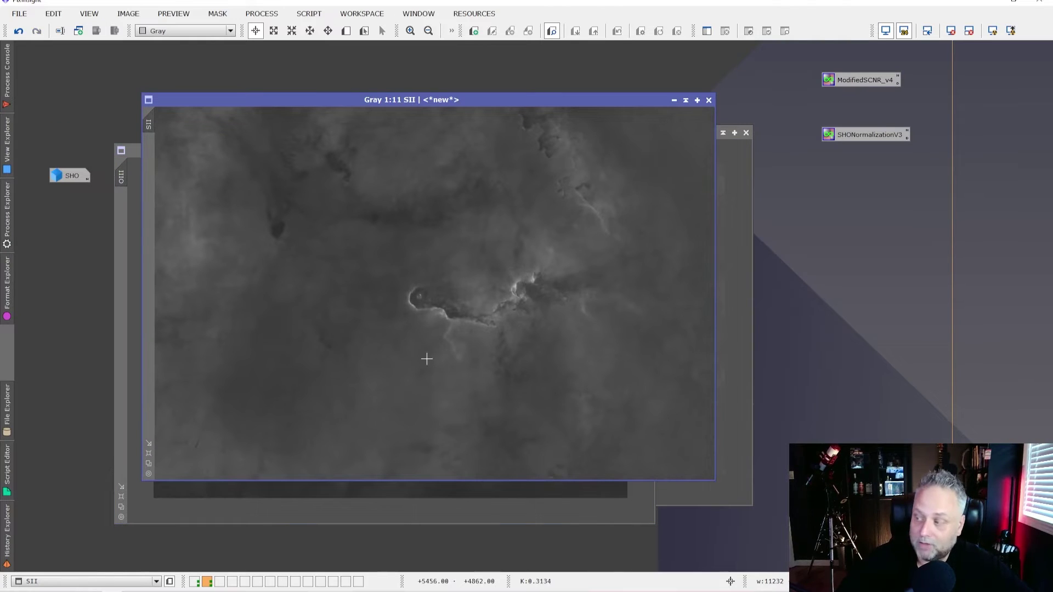
click(744, 229)
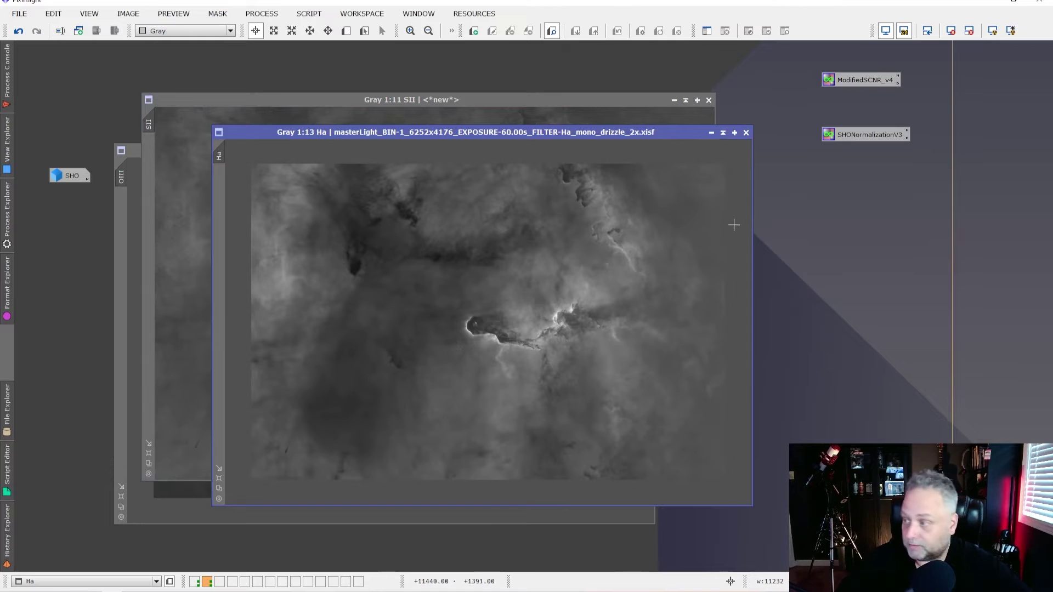
click(710, 132)
click(674, 99)
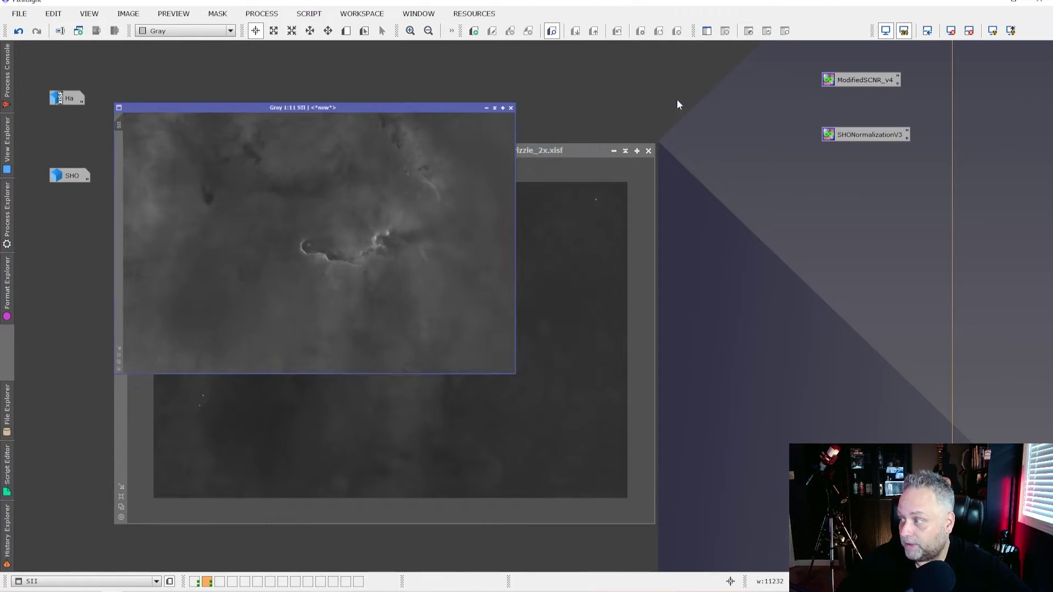
click(616, 151)
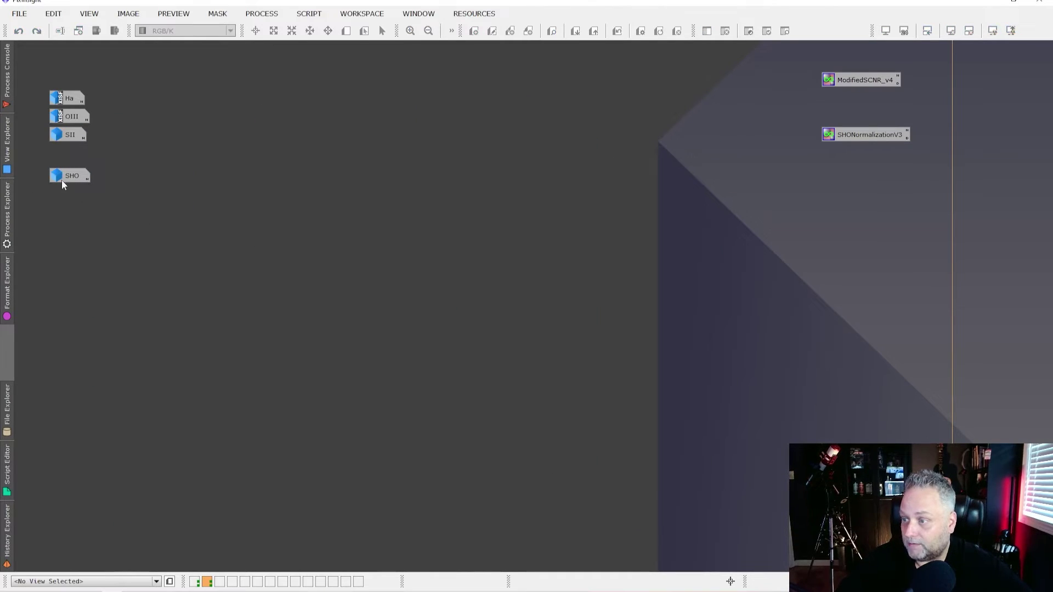
Step: Restore the combined SHO color image from its workspace icon
mouse_move(69, 182)
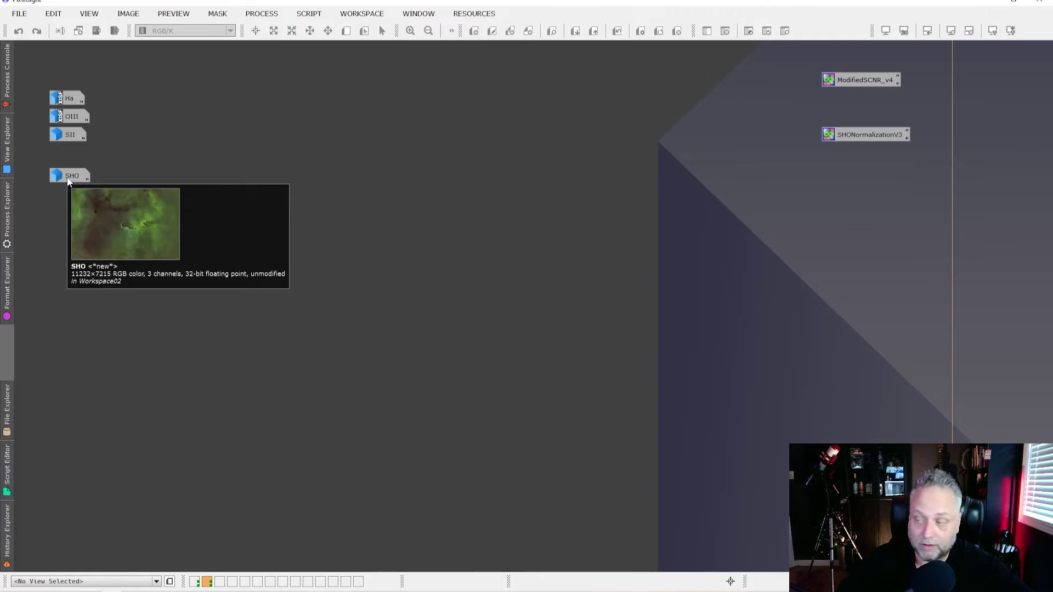
double_click(69, 178)
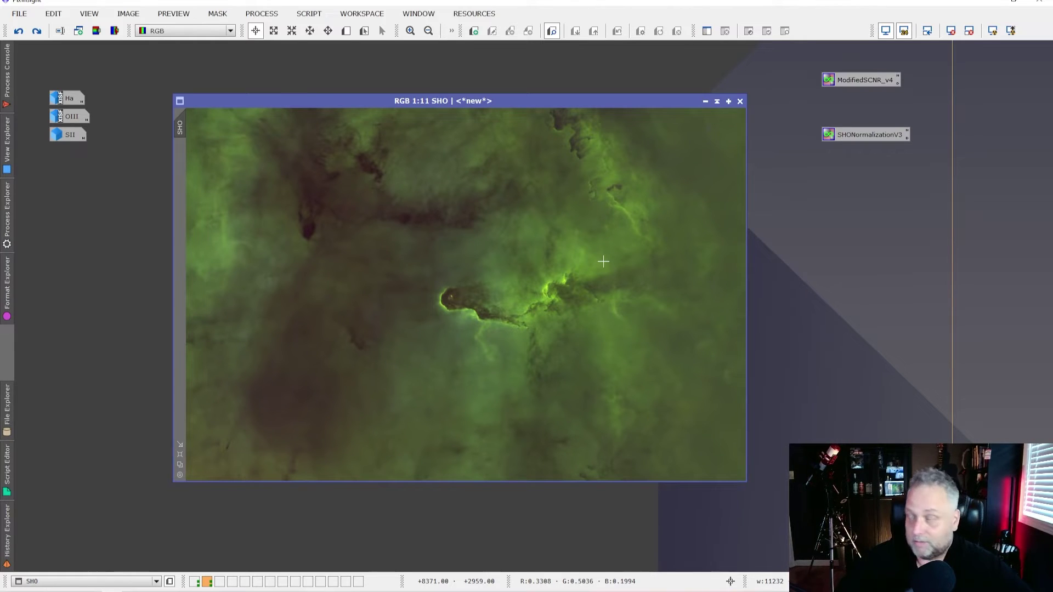
Step: Try SHONormalizationV3 with its existing settings on the SHO image, and undo and redo it to compare before and after
click(868, 136)
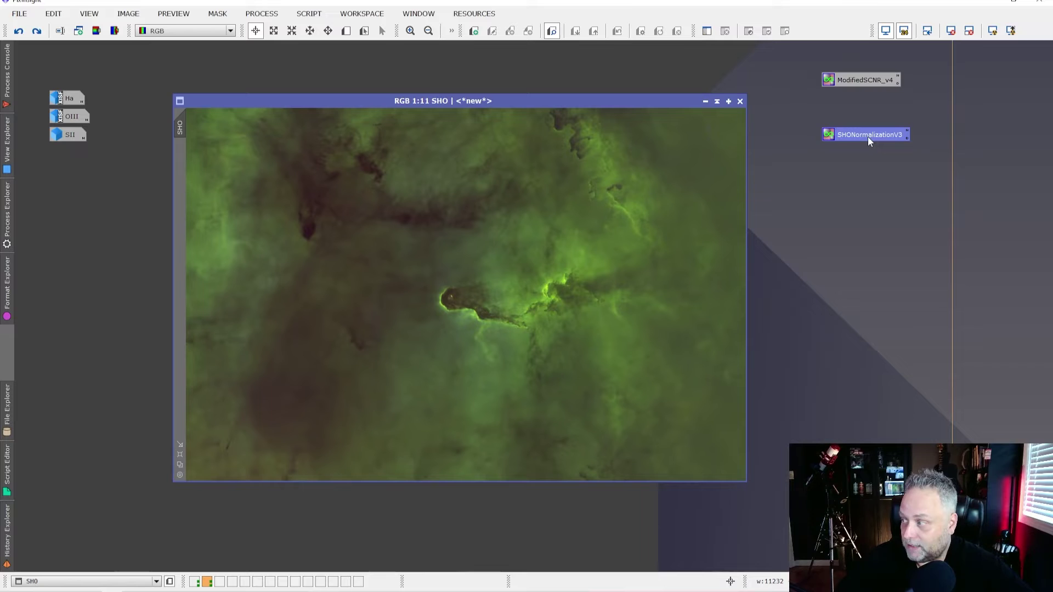
drag(867, 137, 433, 271)
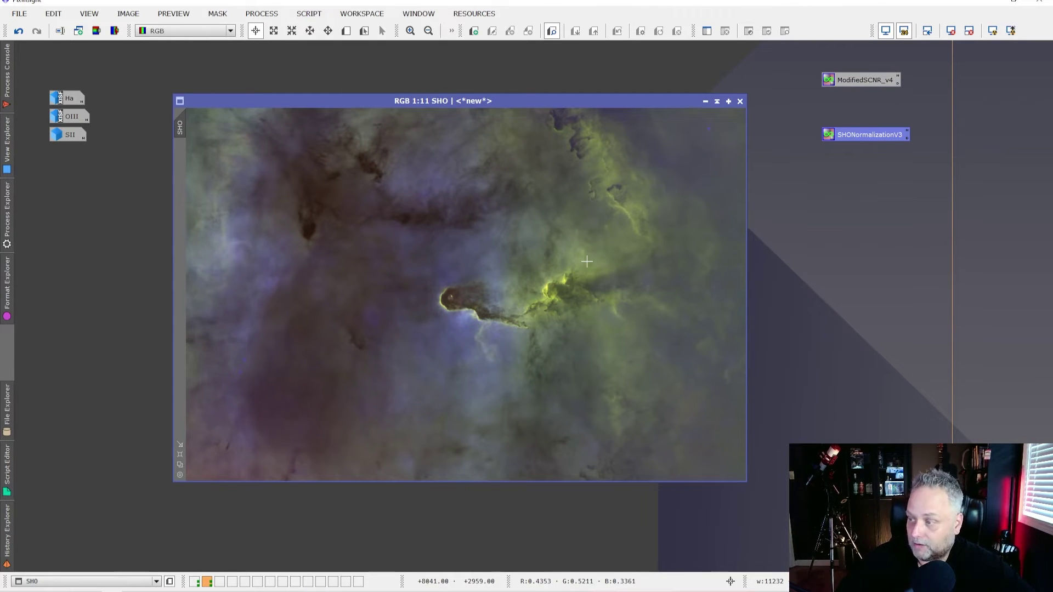
click(19, 31)
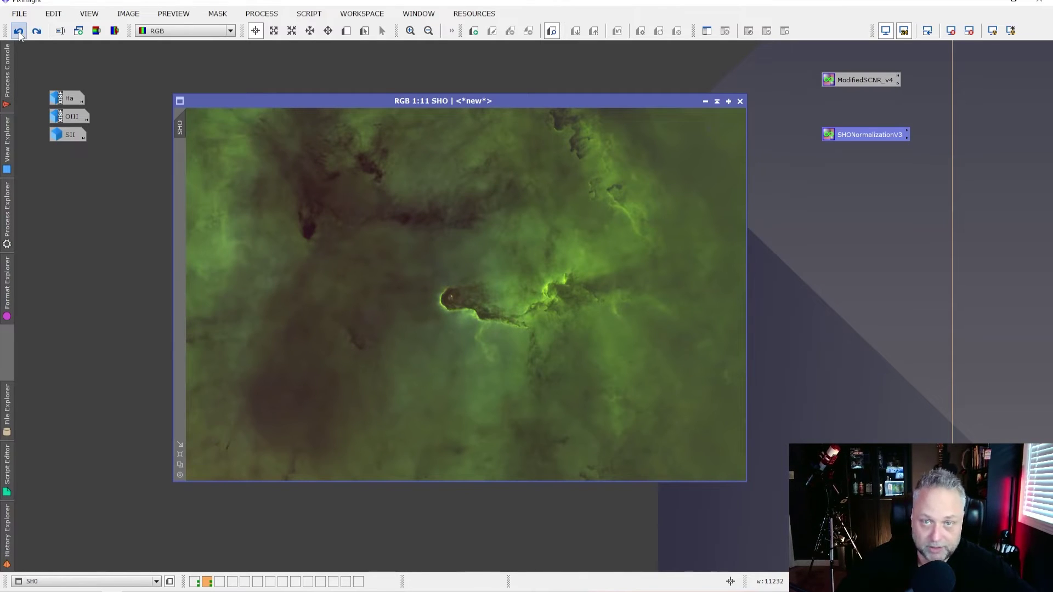
click(37, 31)
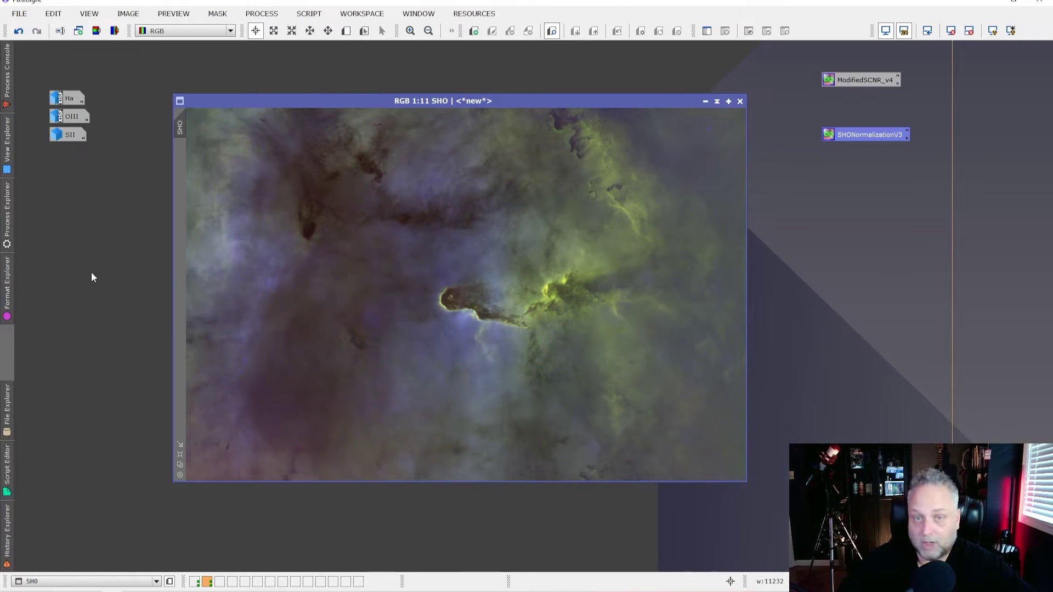
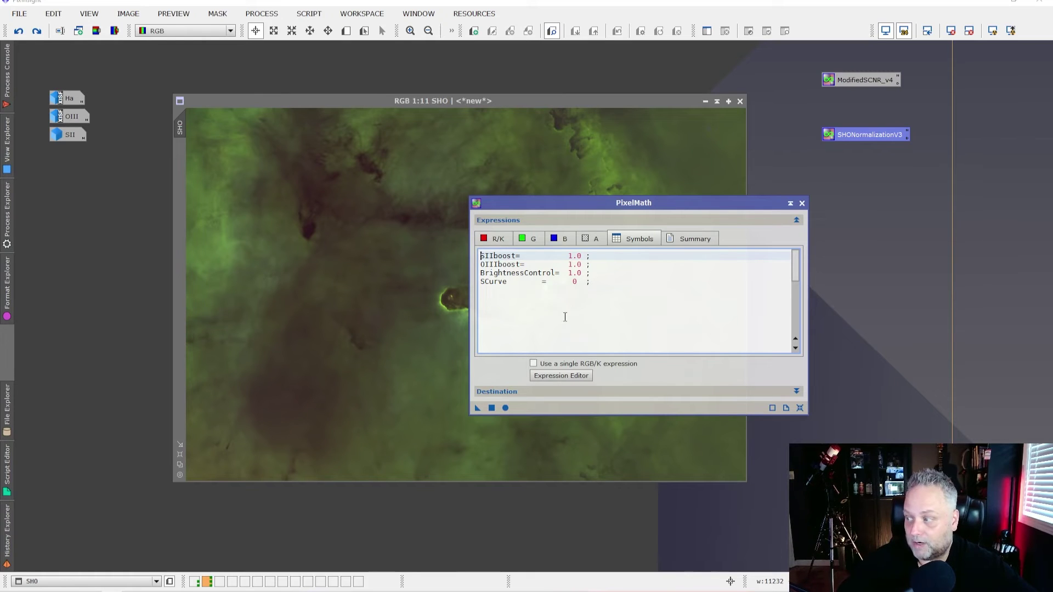
Step: Review the S-curve note in the SHO normalization's R/K expression and set the SCurve symbol to 1
click(486, 238)
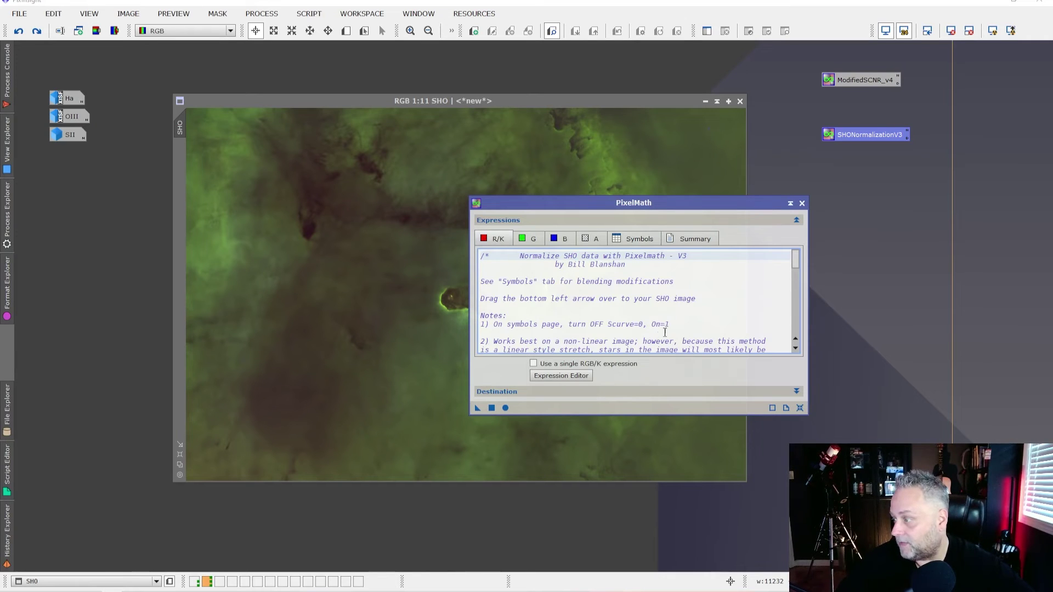
drag(493, 324, 705, 326)
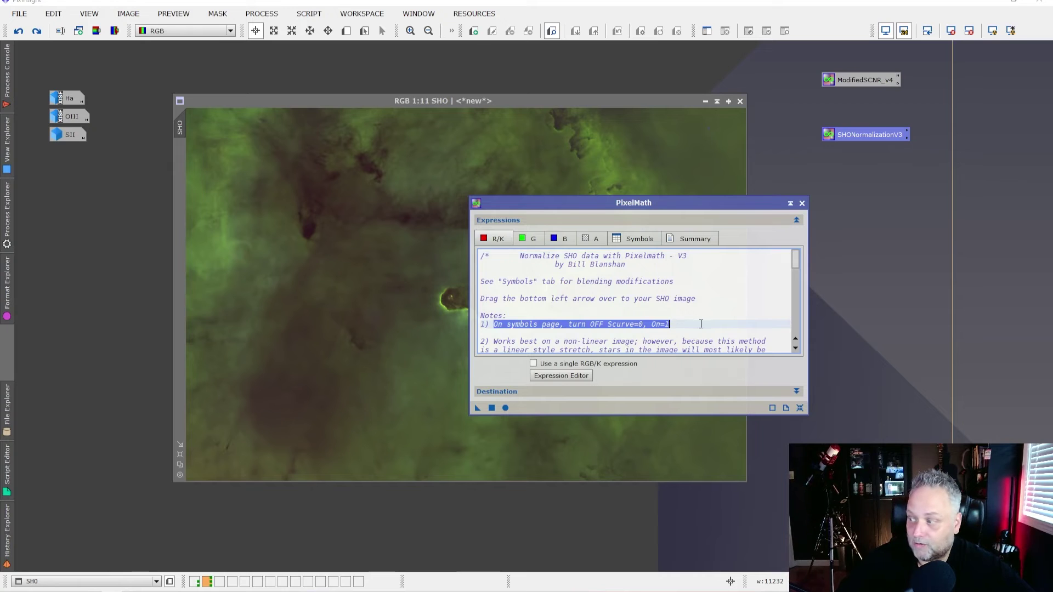
click(692, 328)
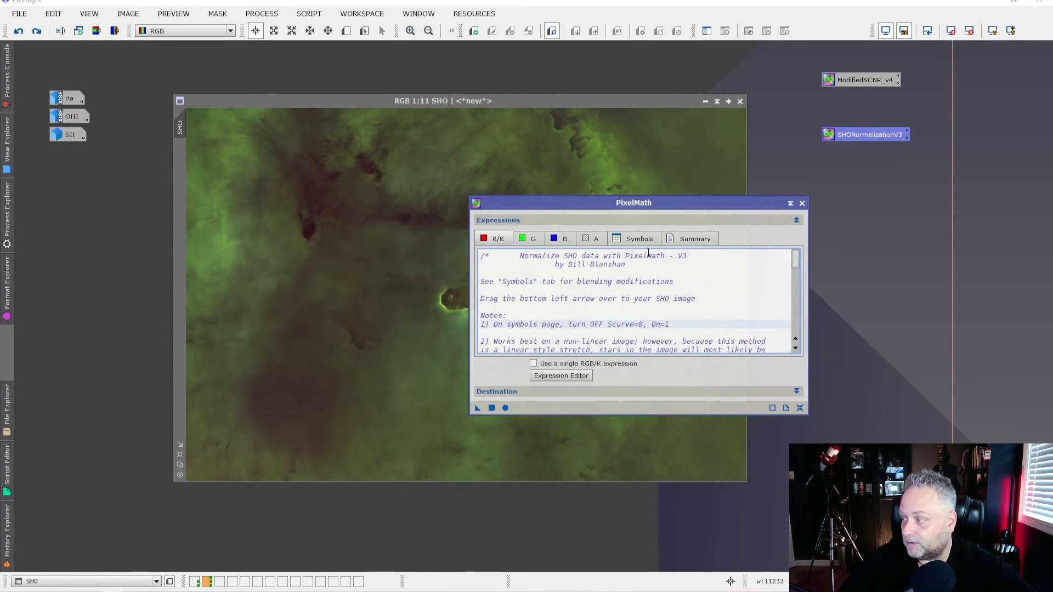
click(639, 238)
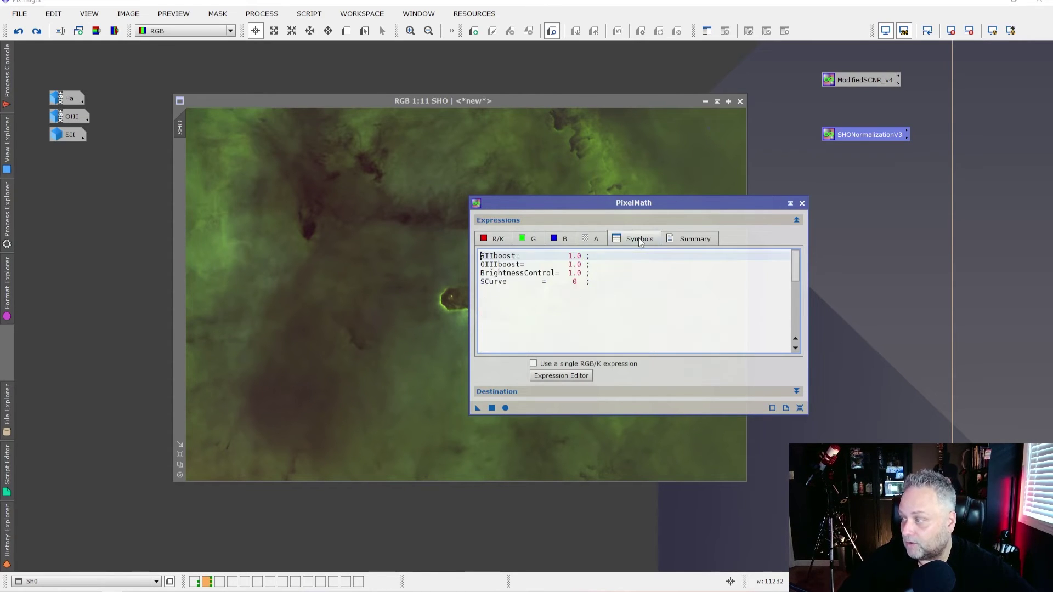
double_click(575, 282)
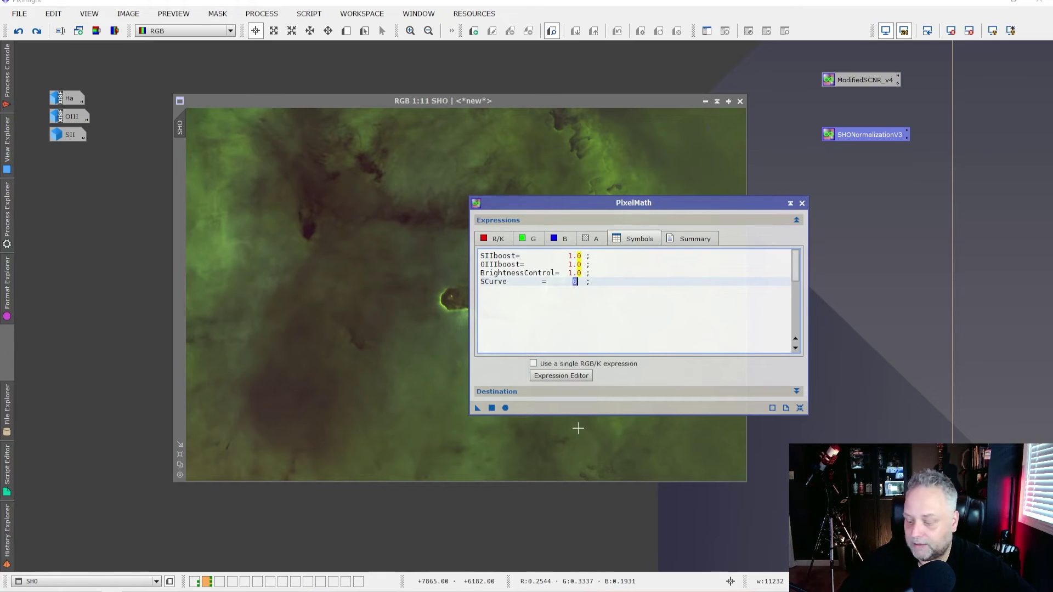
text(1)
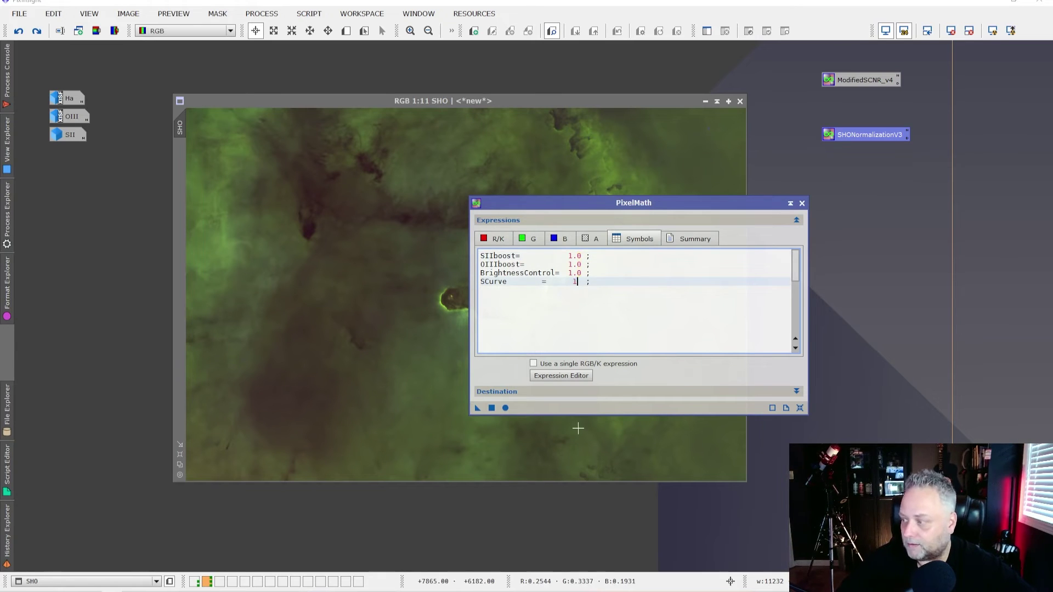
click(495, 239)
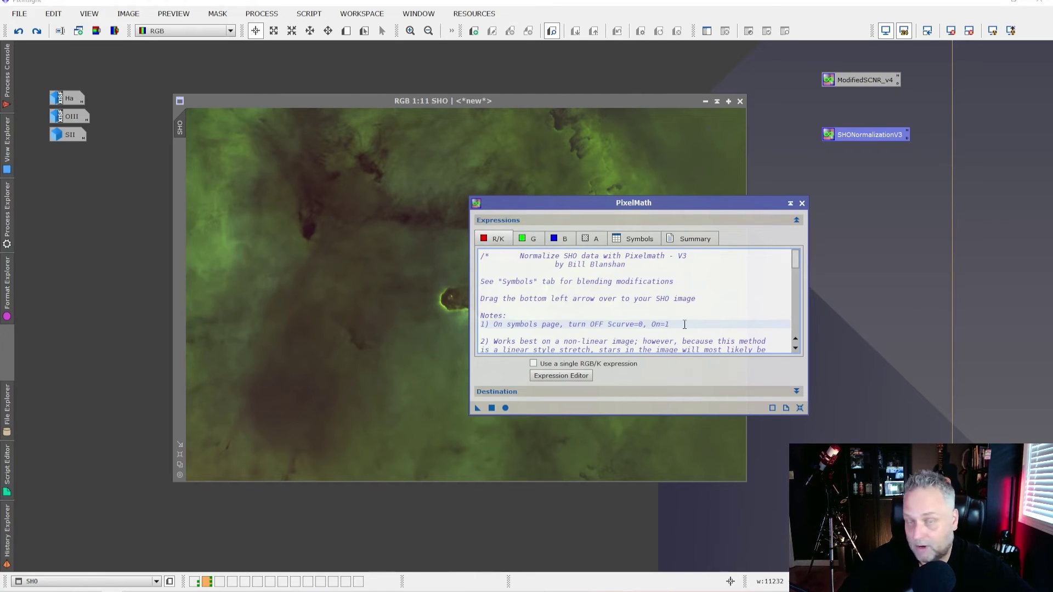
click(632, 241)
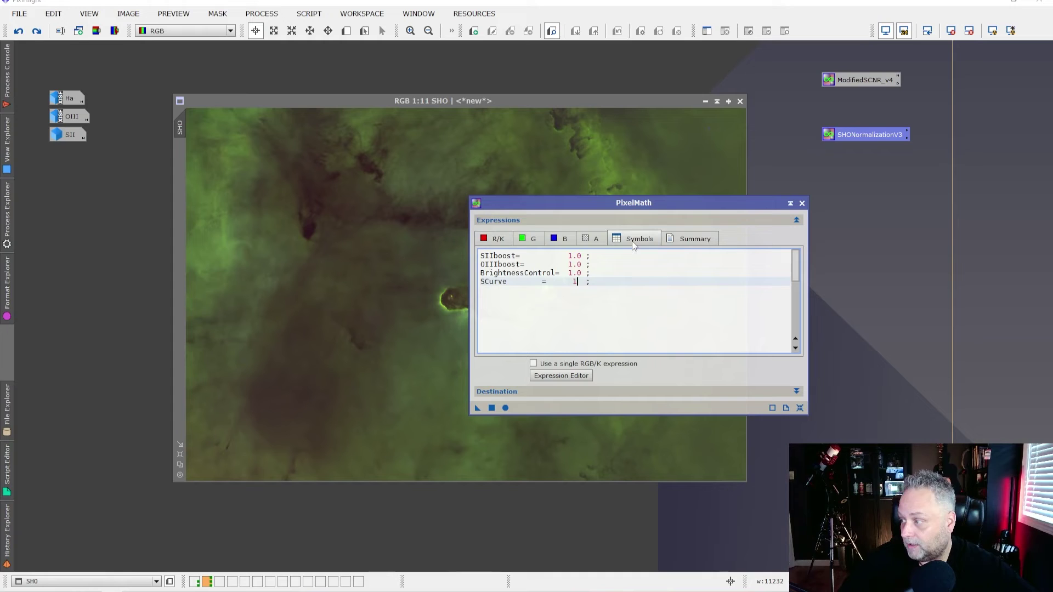
Step: Set BrightnessControl to .85, apply the normalization to the SHO image, and close PixelMath
click(576, 273)
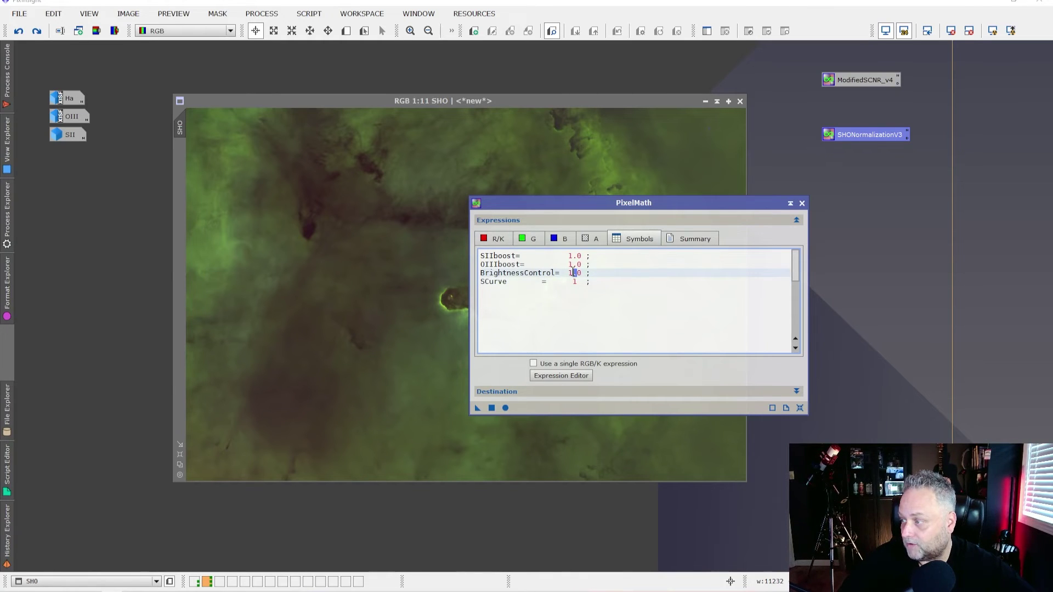
drag(574, 273, 580, 273)
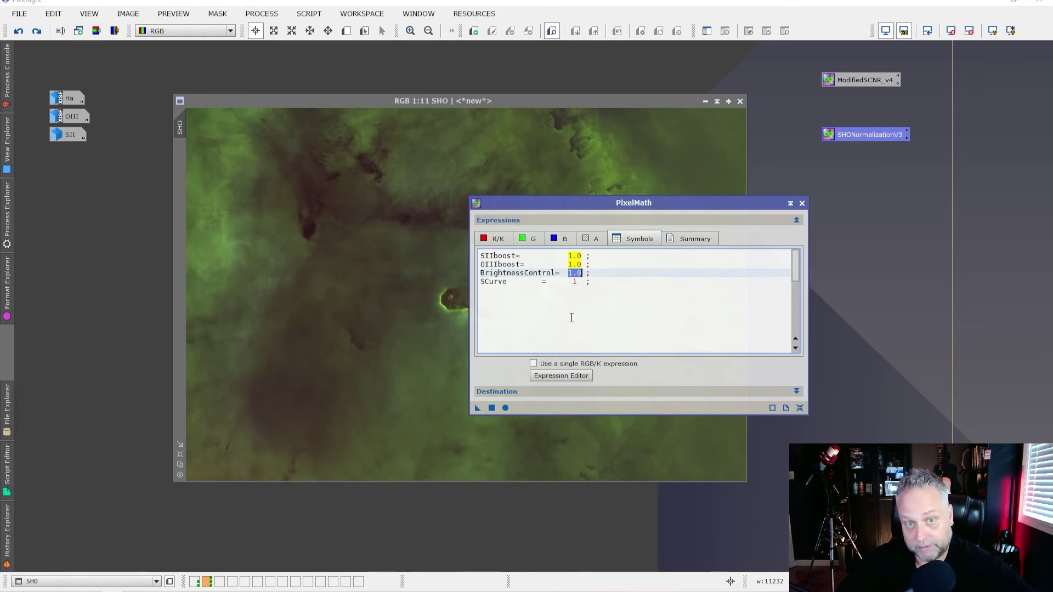
text(.8)
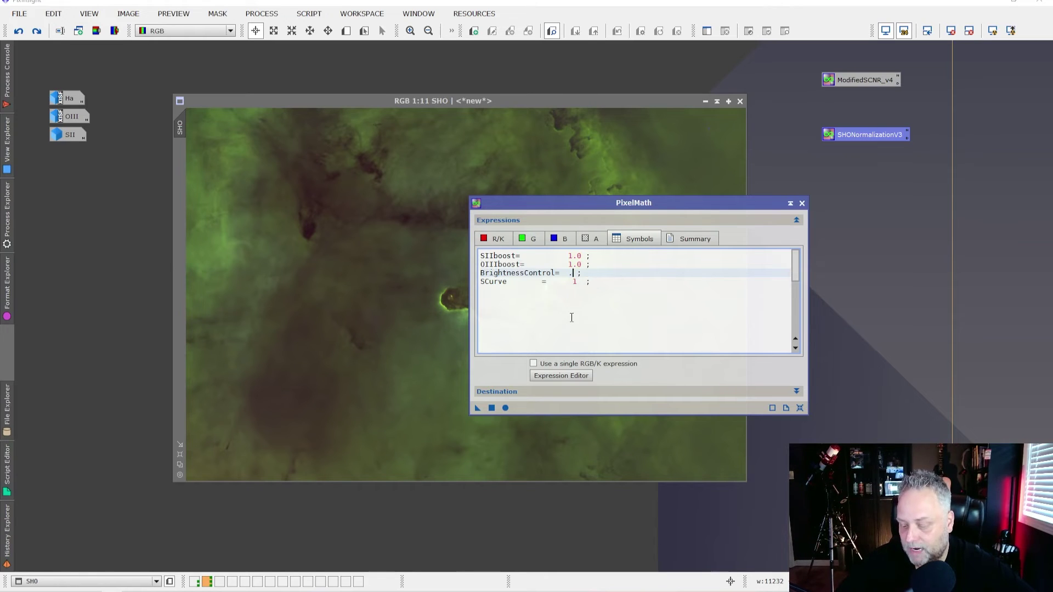
text(5)
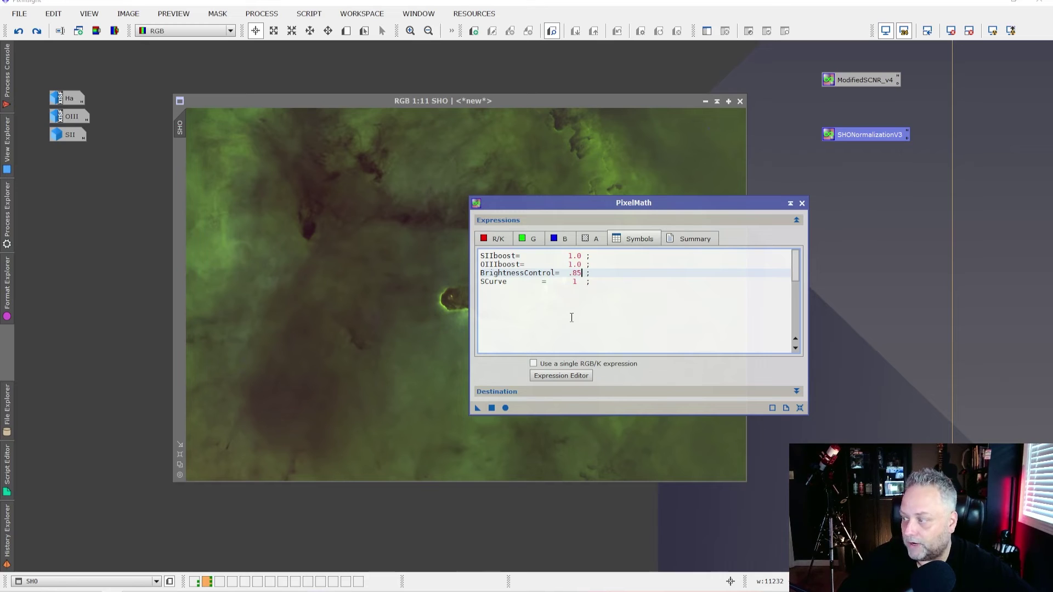
click(571, 316)
drag(477, 407, 326, 216)
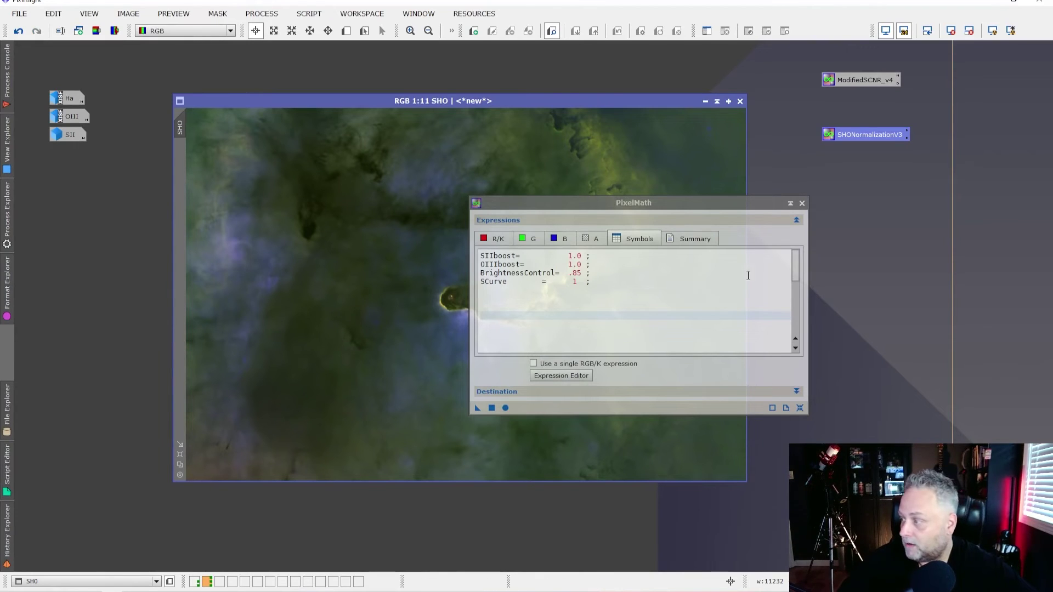
click(802, 204)
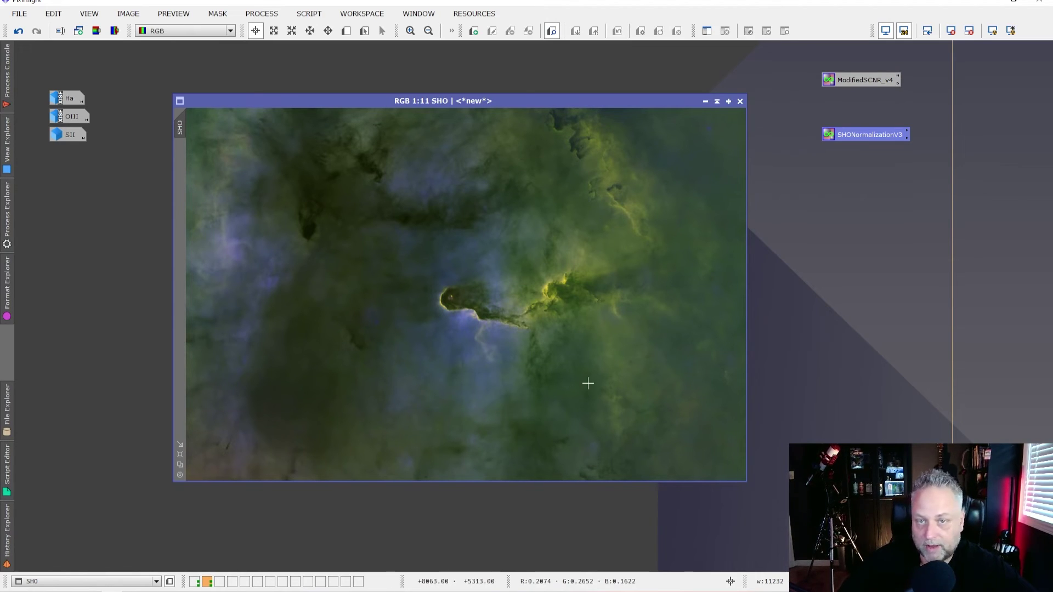
Step: Review the Amount symbol and notes of ModifiedSCNR_v4, close PixelMath, and apply ModifiedSCNR_v4 to the SHO image
double_click(854, 78)
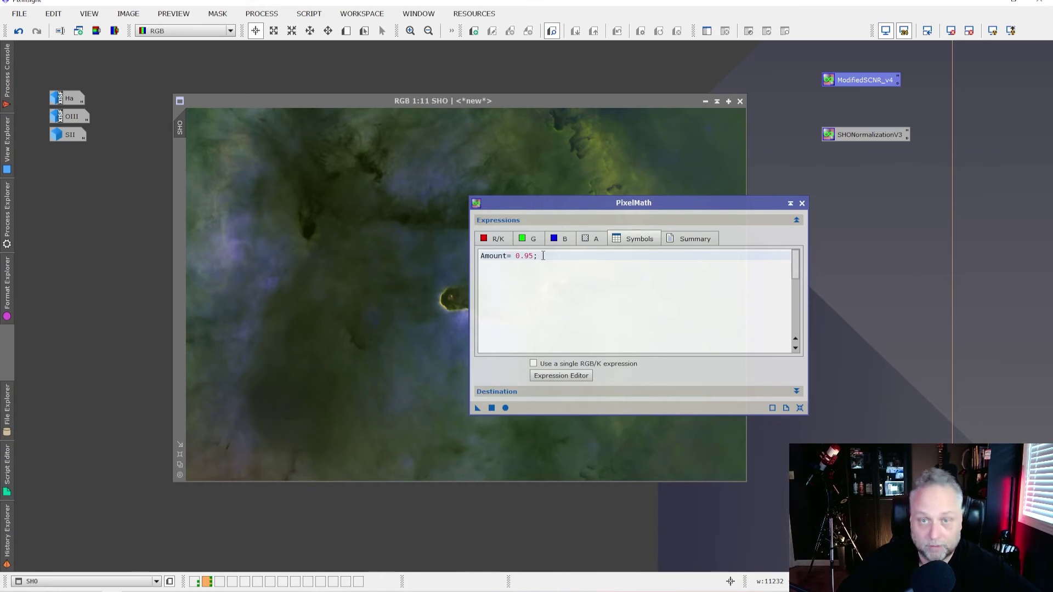
click(483, 243)
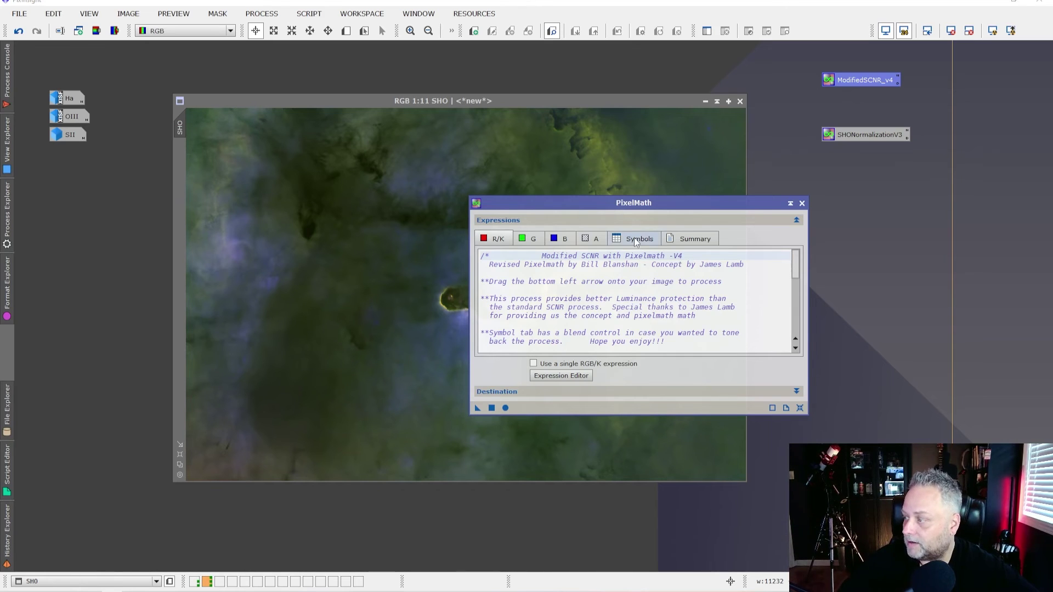
click(802, 203)
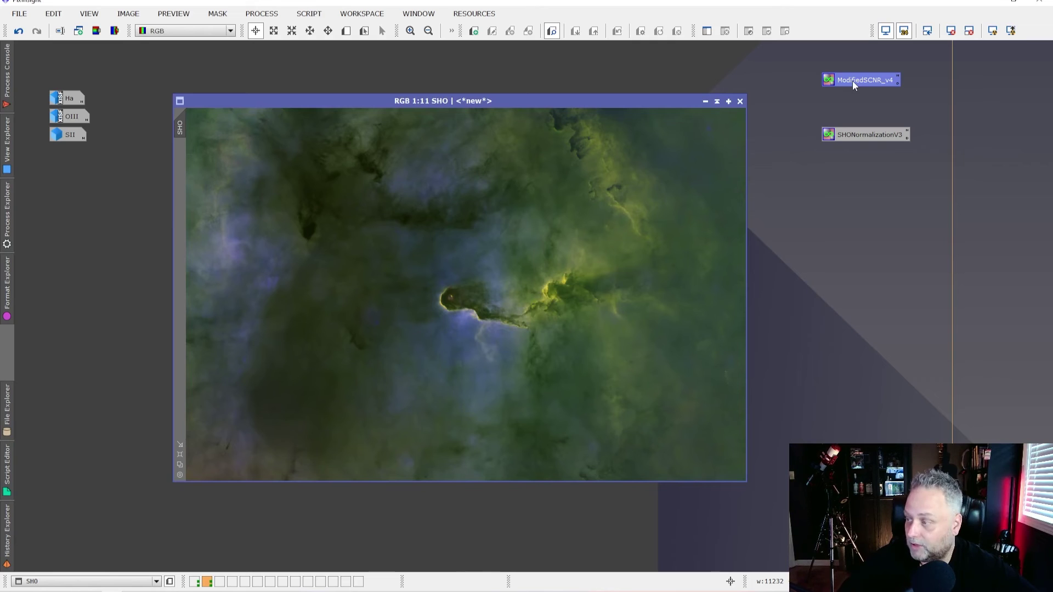
drag(852, 80, 512, 347)
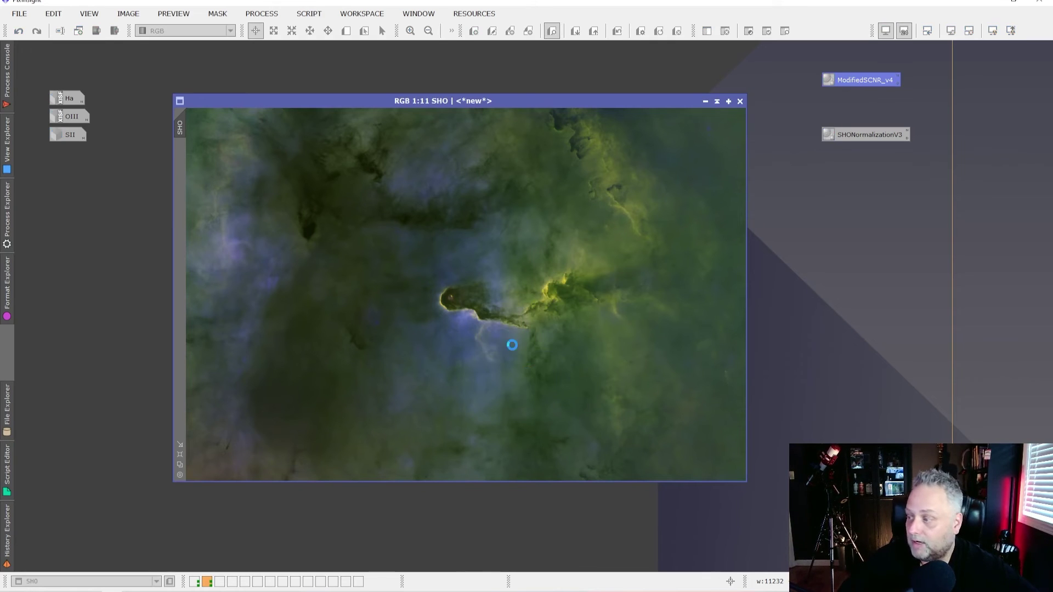